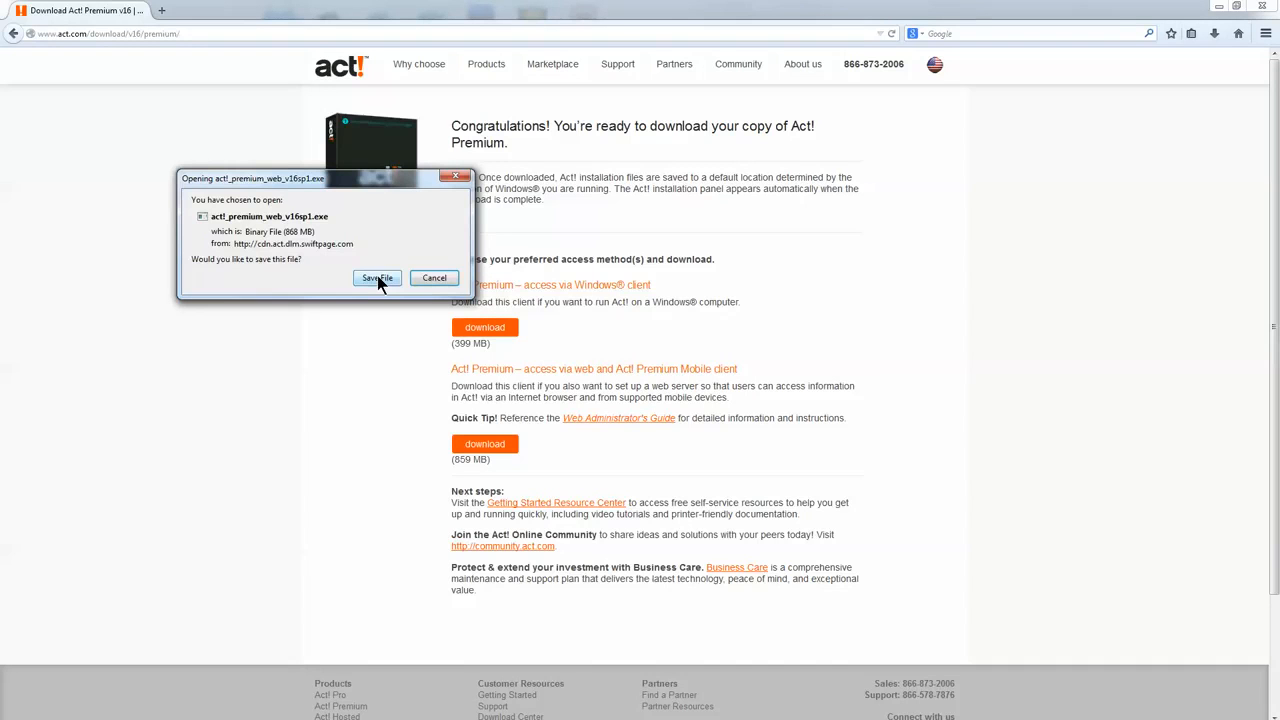
- Cancel the Firefox prompt for act!_premium_web_v16sp1.exe without saving the file
left_click(434, 278)
- Close Firefox and launch the downloaded Act! Premium installer from the desktop
left_click(1262, 7)
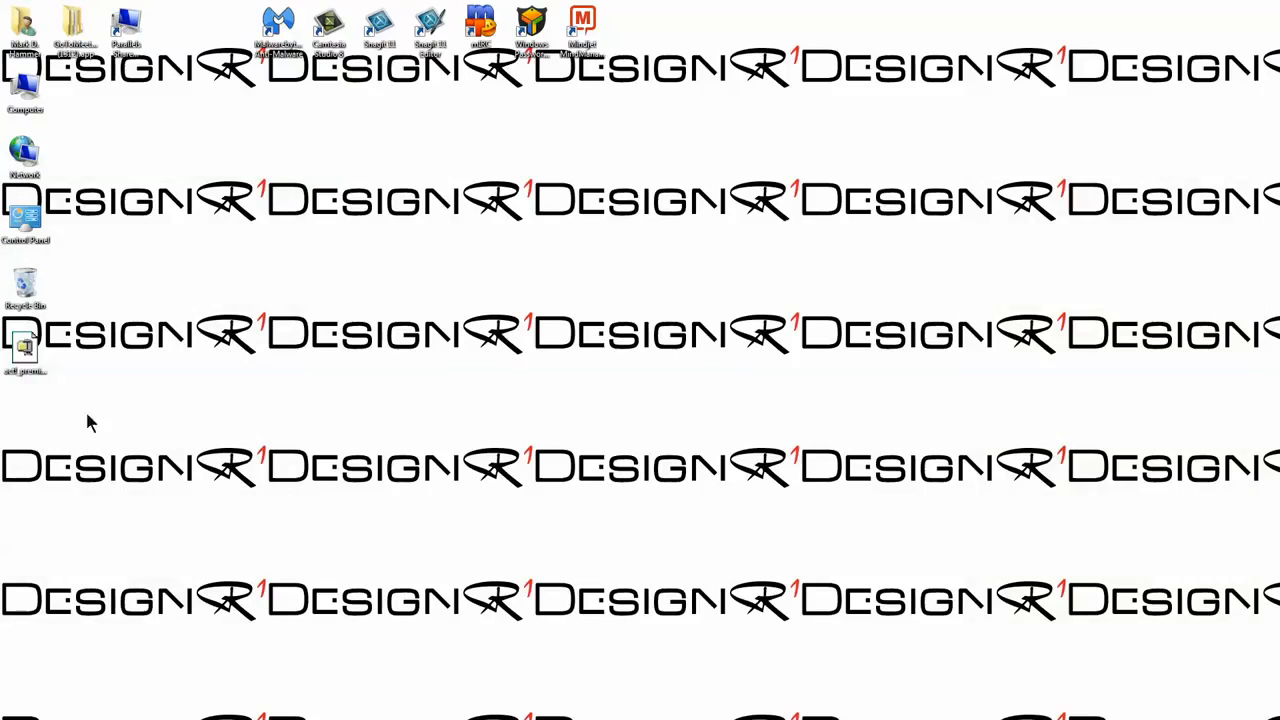
left_click(35, 355)
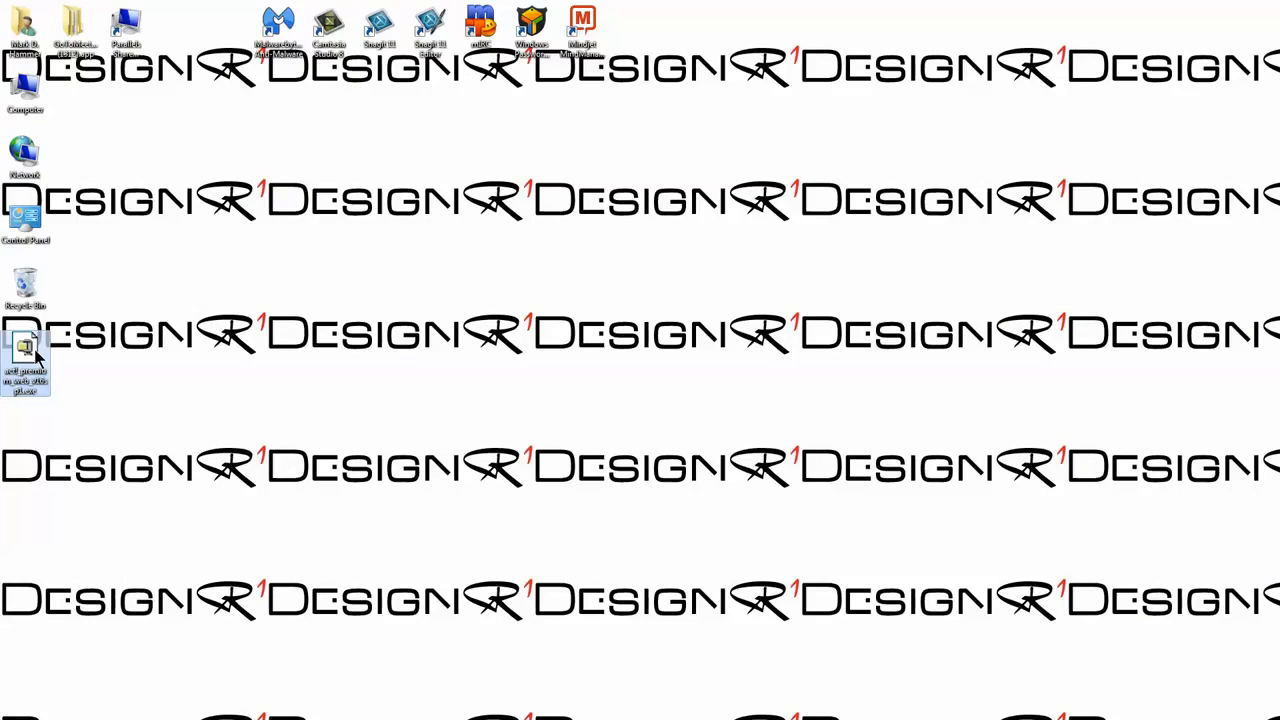
double_click(28, 350)
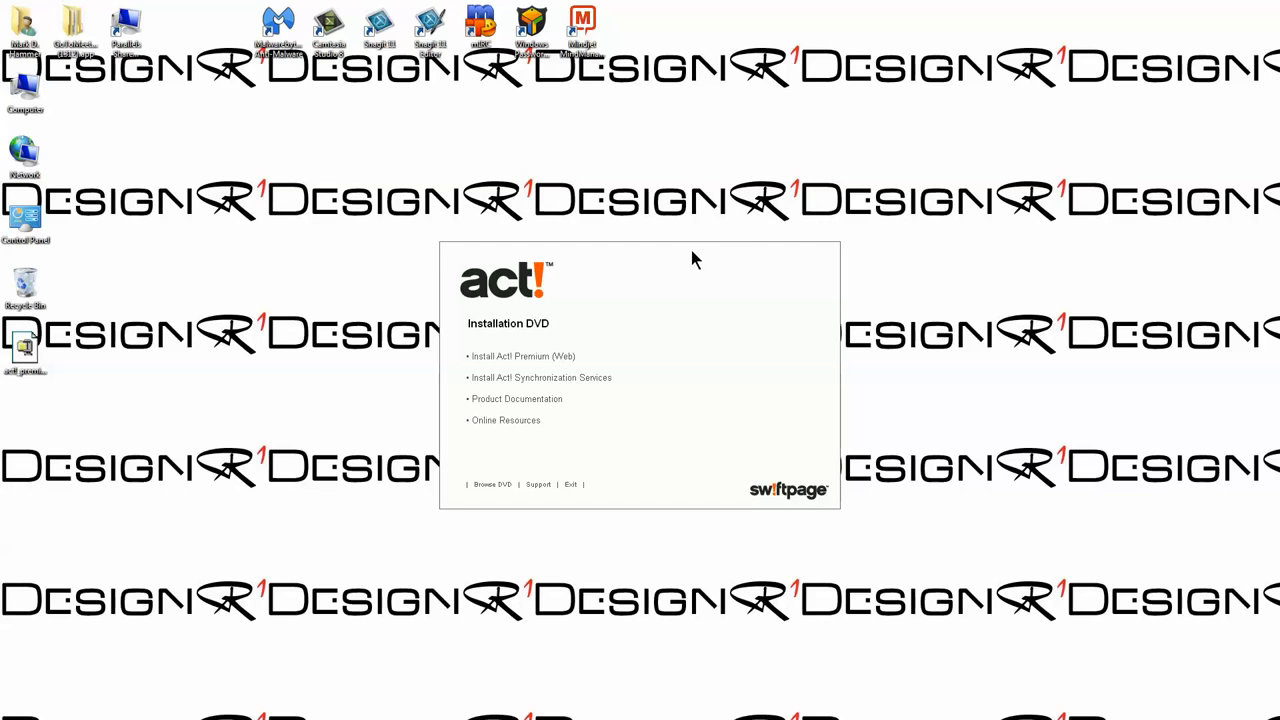
- Begin the Act! Premium (Web) installation, accepting the network connection-limit warning
left_click(533, 359)
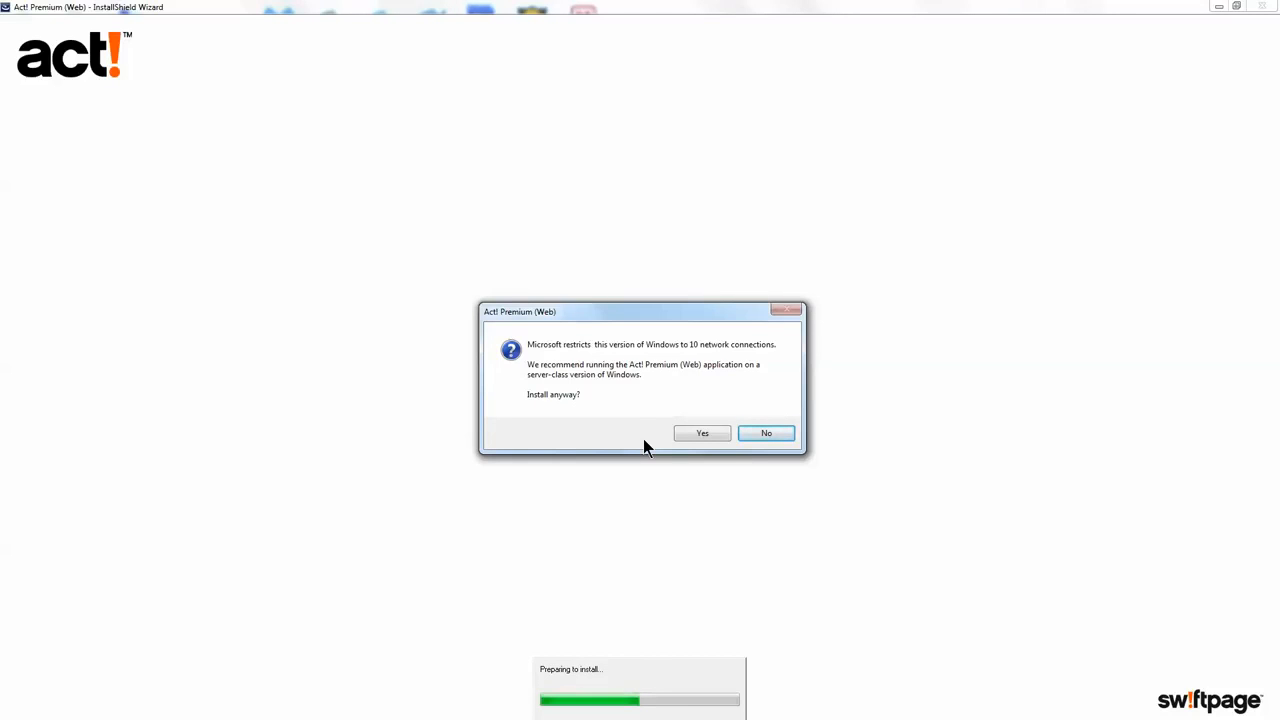
left_click(700, 435)
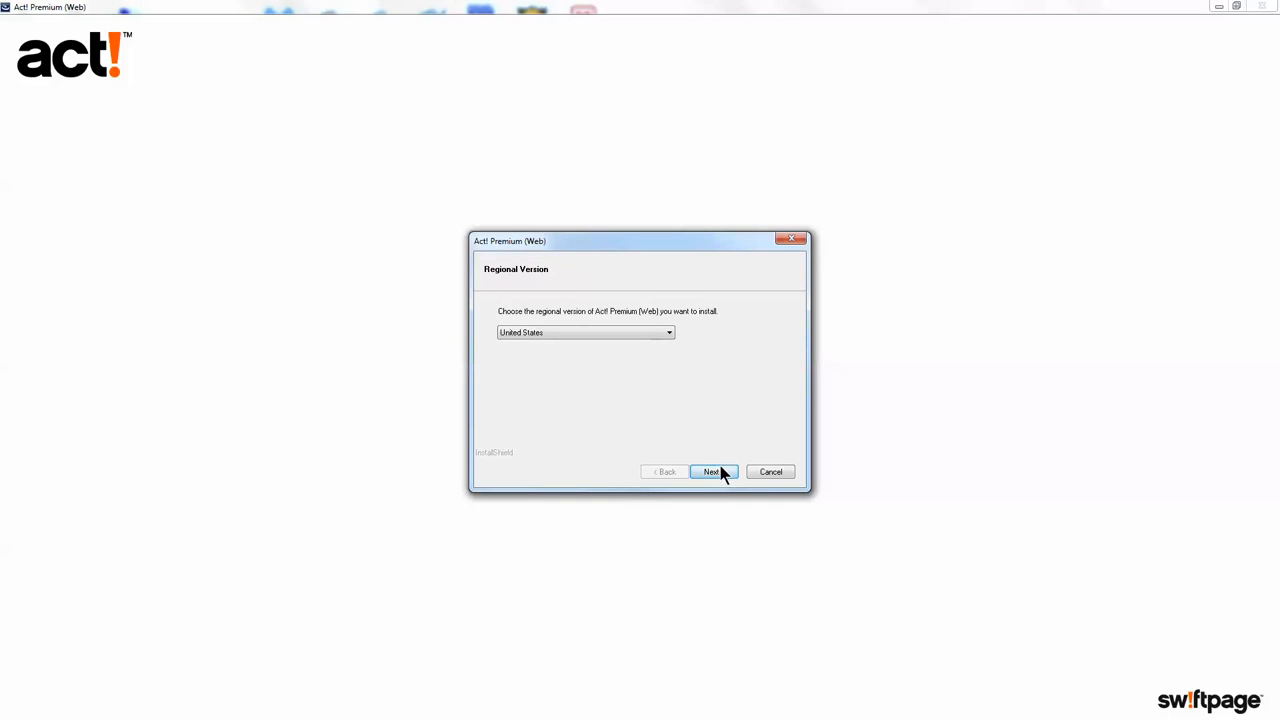
- Install Act! Premium (Web) as a Typical, United States version after accepting the licence
left_click(713, 471)
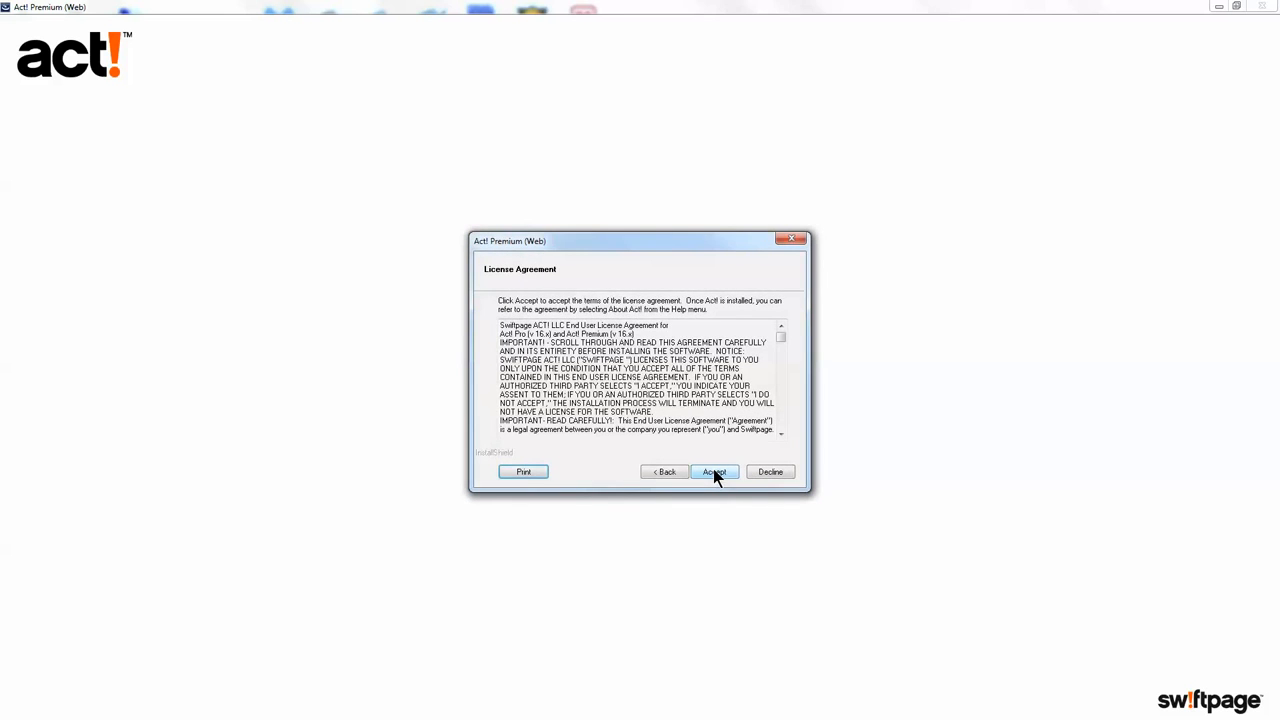
left_click(713, 471)
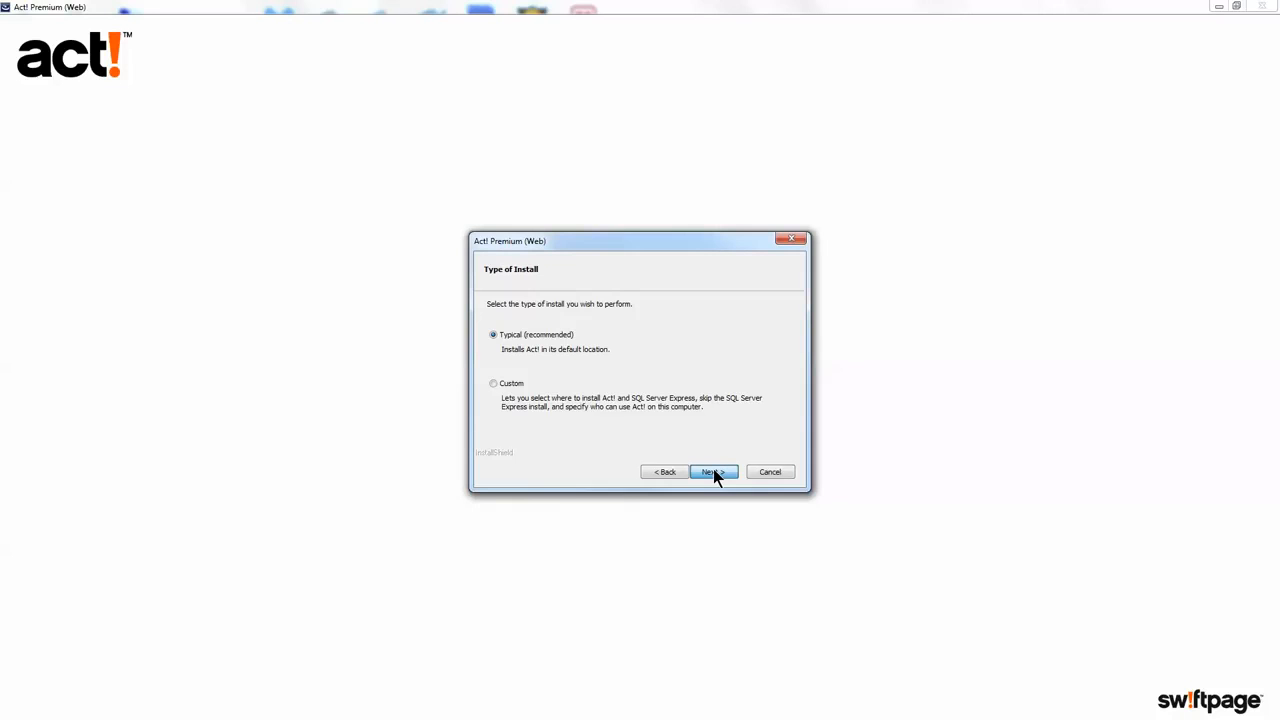
left_click(713, 472)
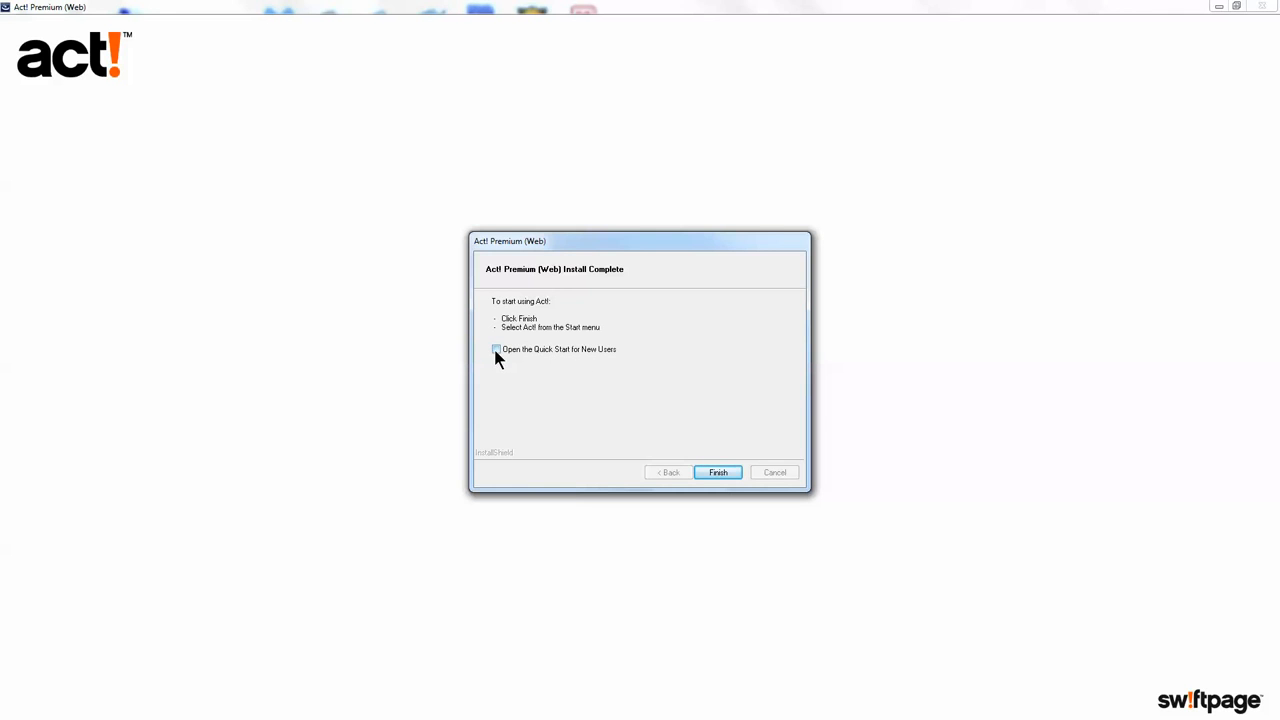
- Finish the installer, exit the Installation DVD menu, and start Act! Premium from the desktop
left_click(717, 473)
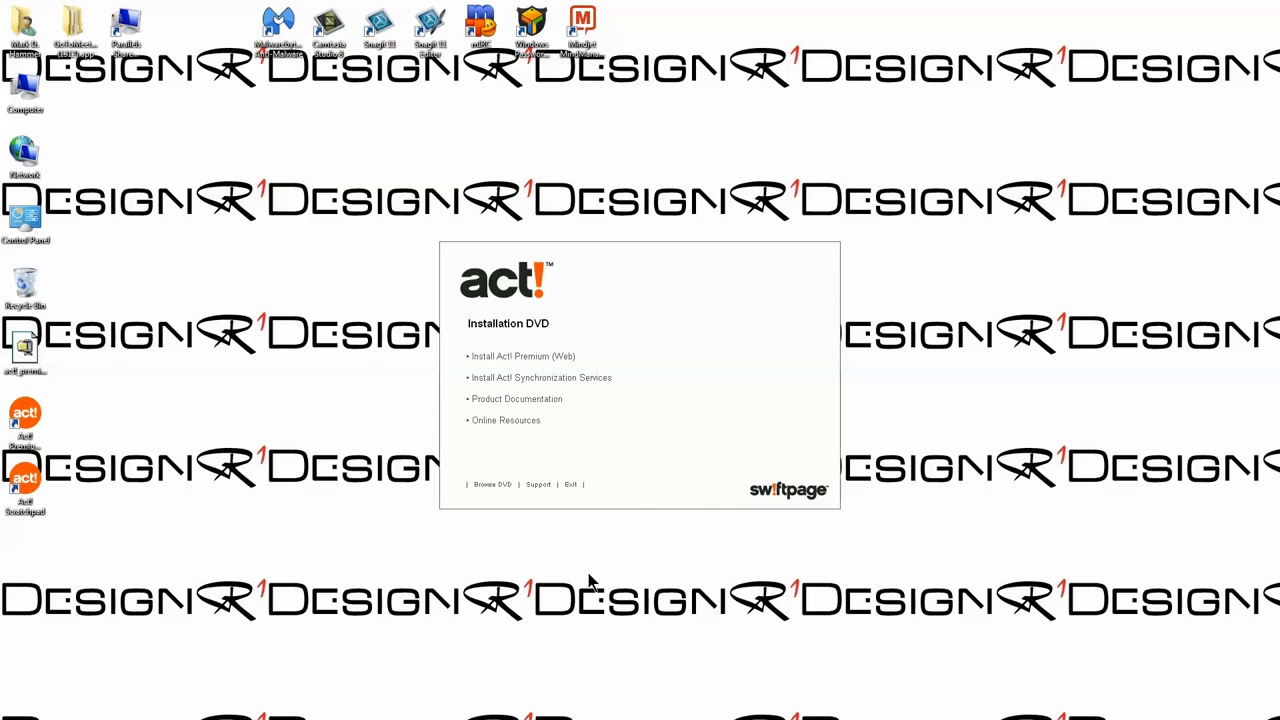
left_click(575, 486)
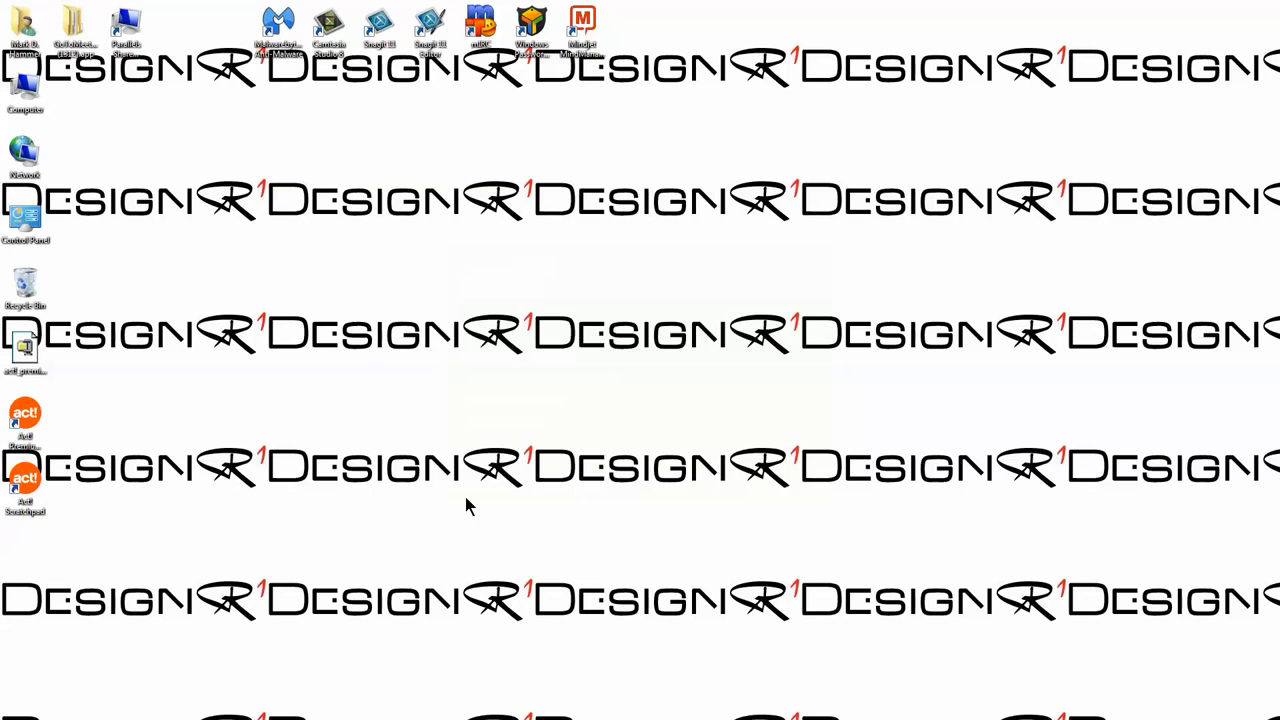
double_click(26, 420)
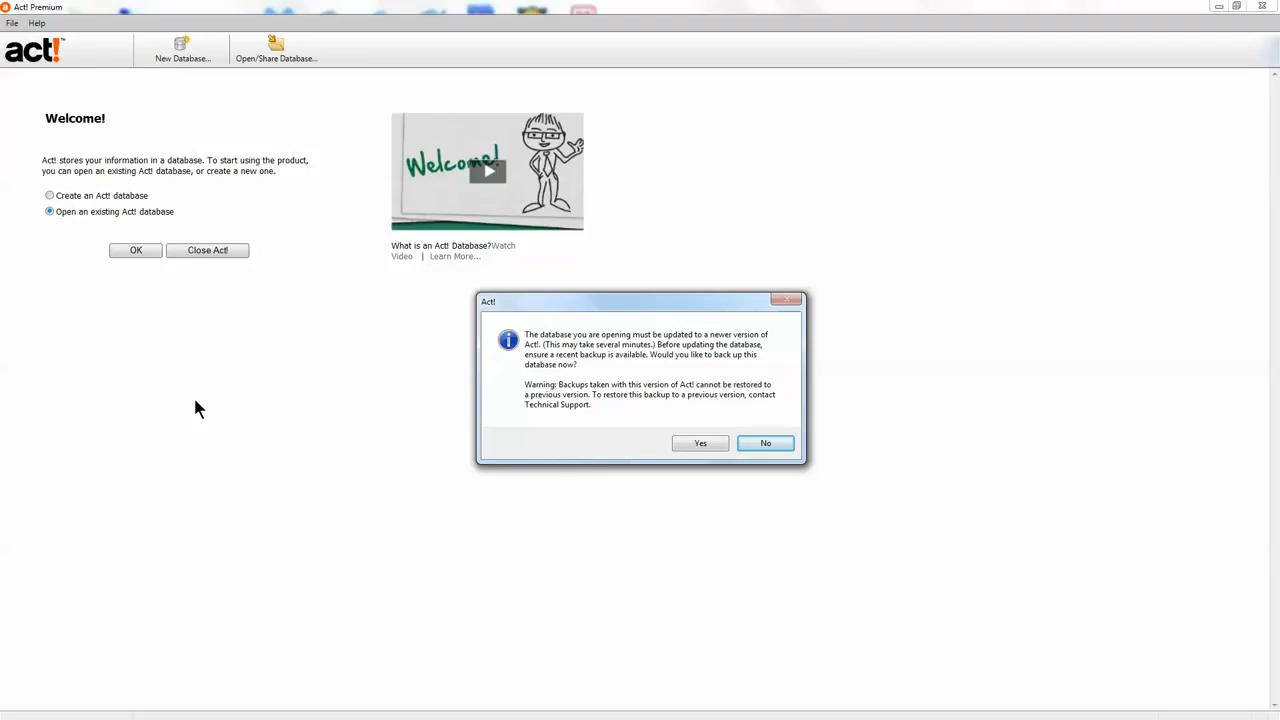
- Update ACT2014Demo to the new version without a backup and acknowledge completion
left_click(756, 446)
left_click(698, 418)
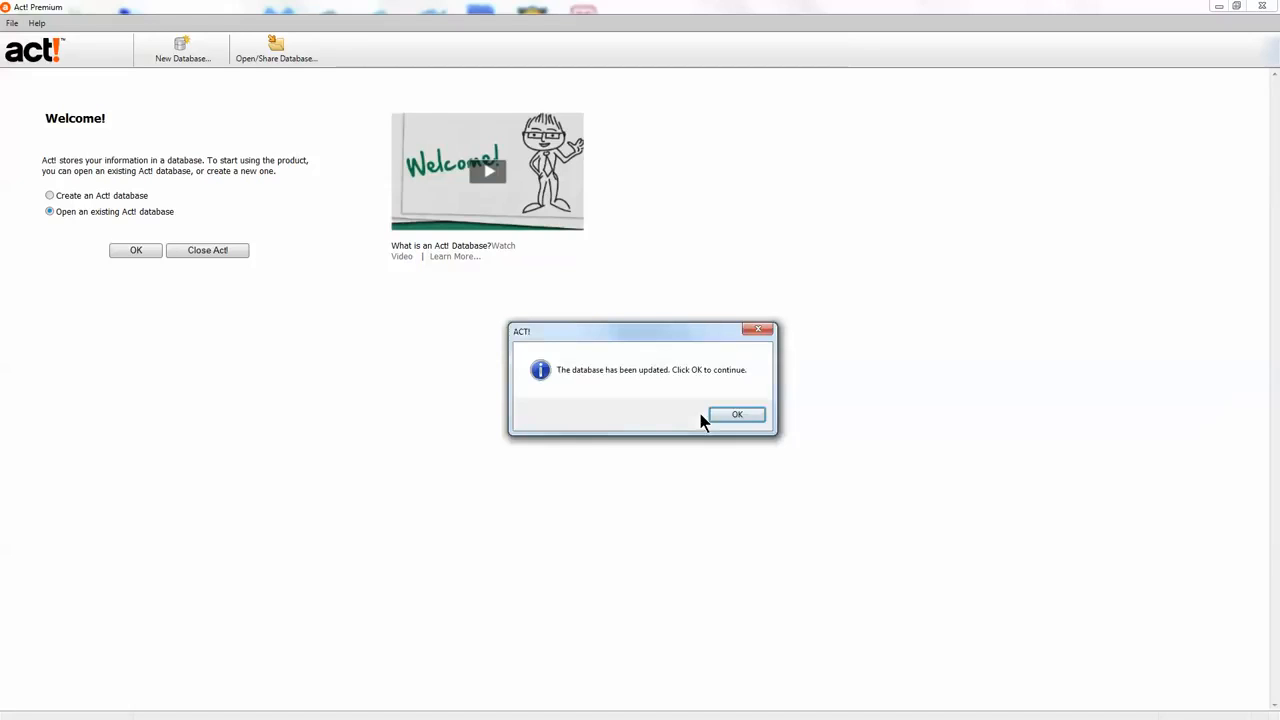
left_click(727, 416)
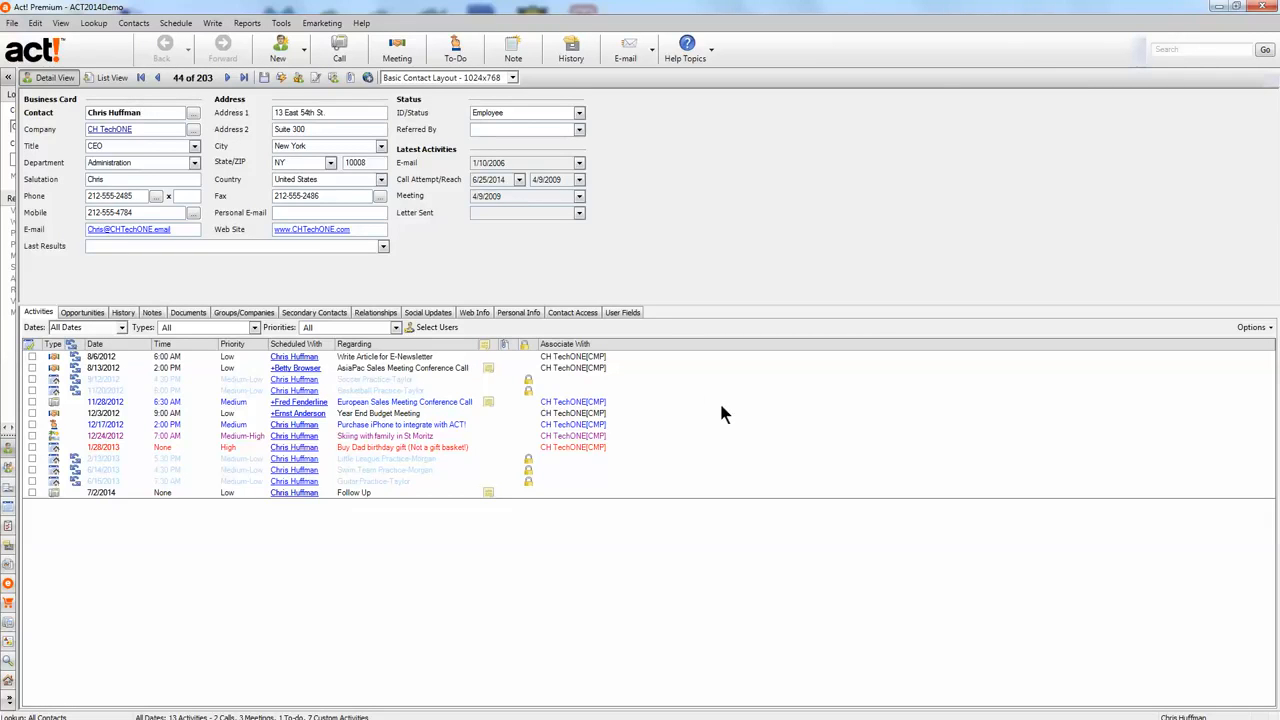
- In Web Site Administration, pass the ASP.NET web server test and show the User Account tab
left_click(281, 23)
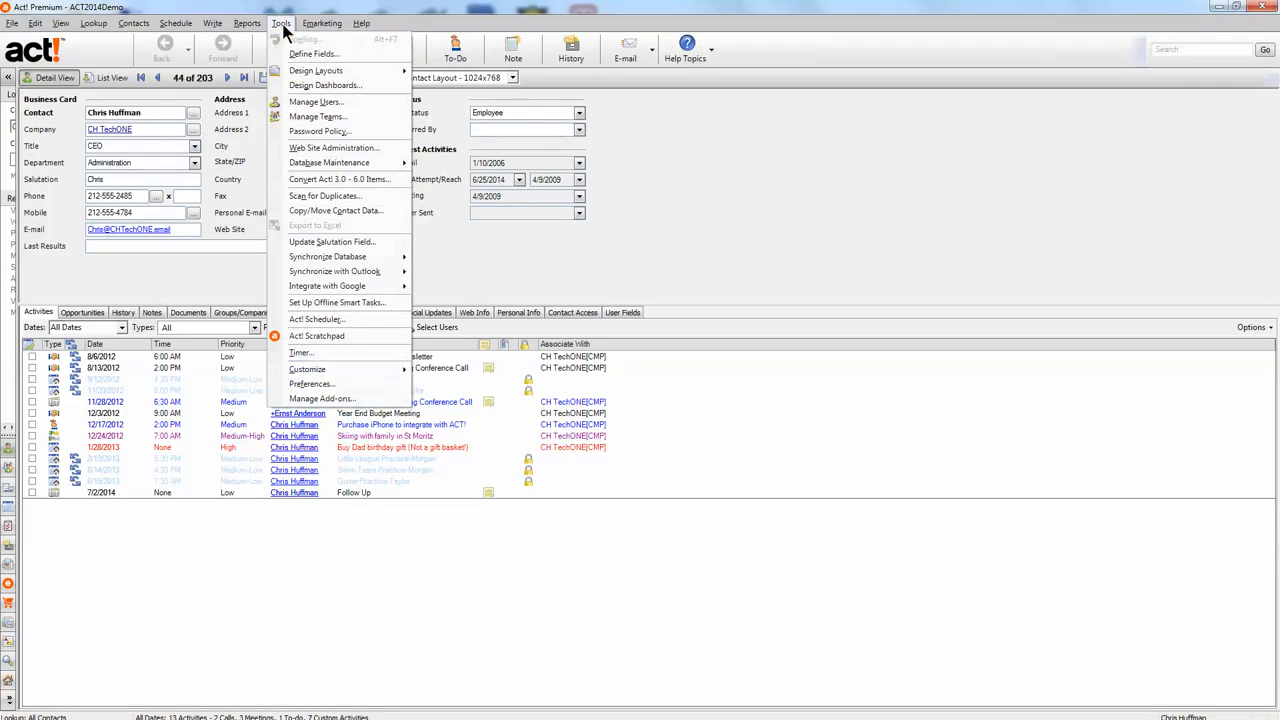
left_click(335, 148)
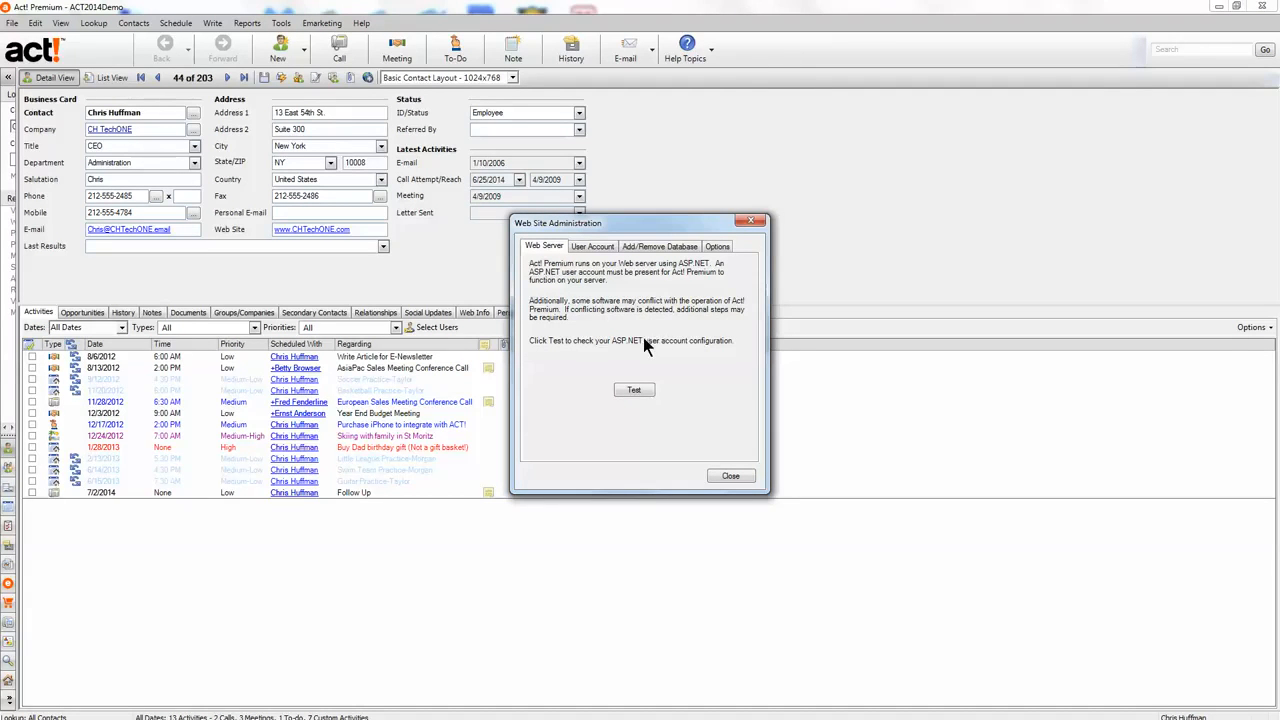
left_click(633, 389)
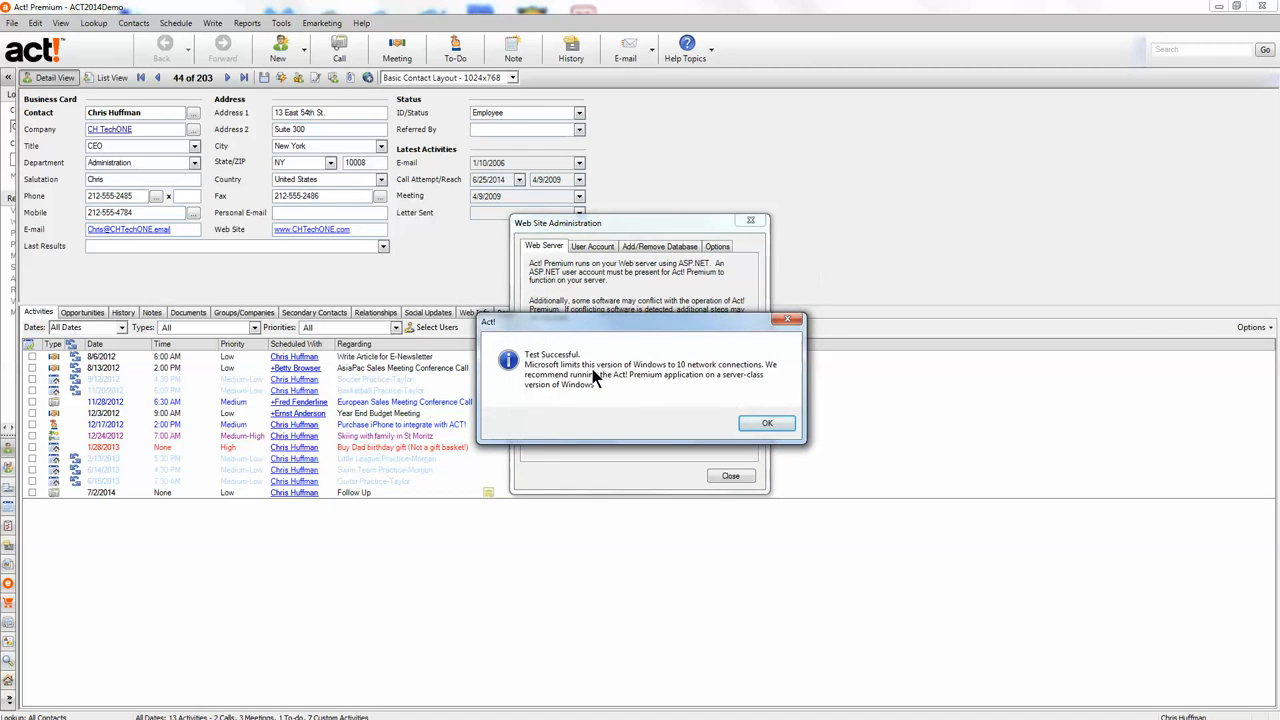
left_click(759, 420)
left_click(590, 247)
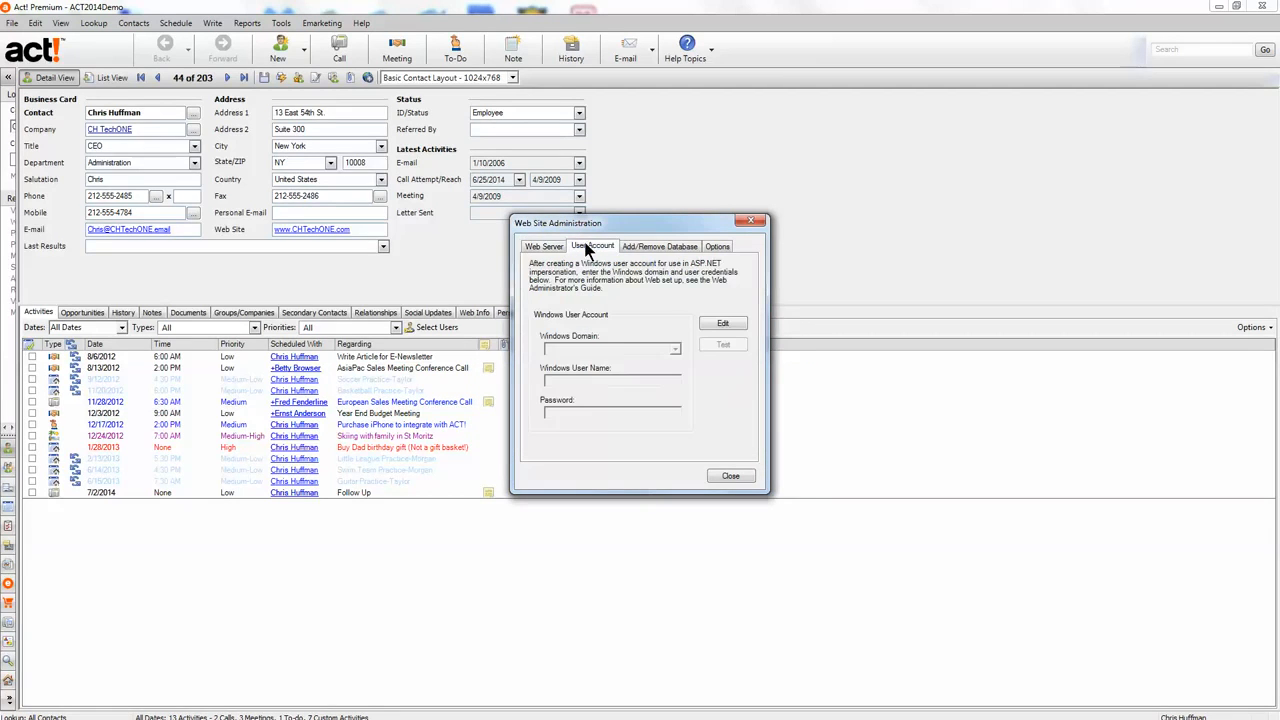
- Enter the Windows user name and password for the DESIGNR1 domain and save them
left_click(722, 326)
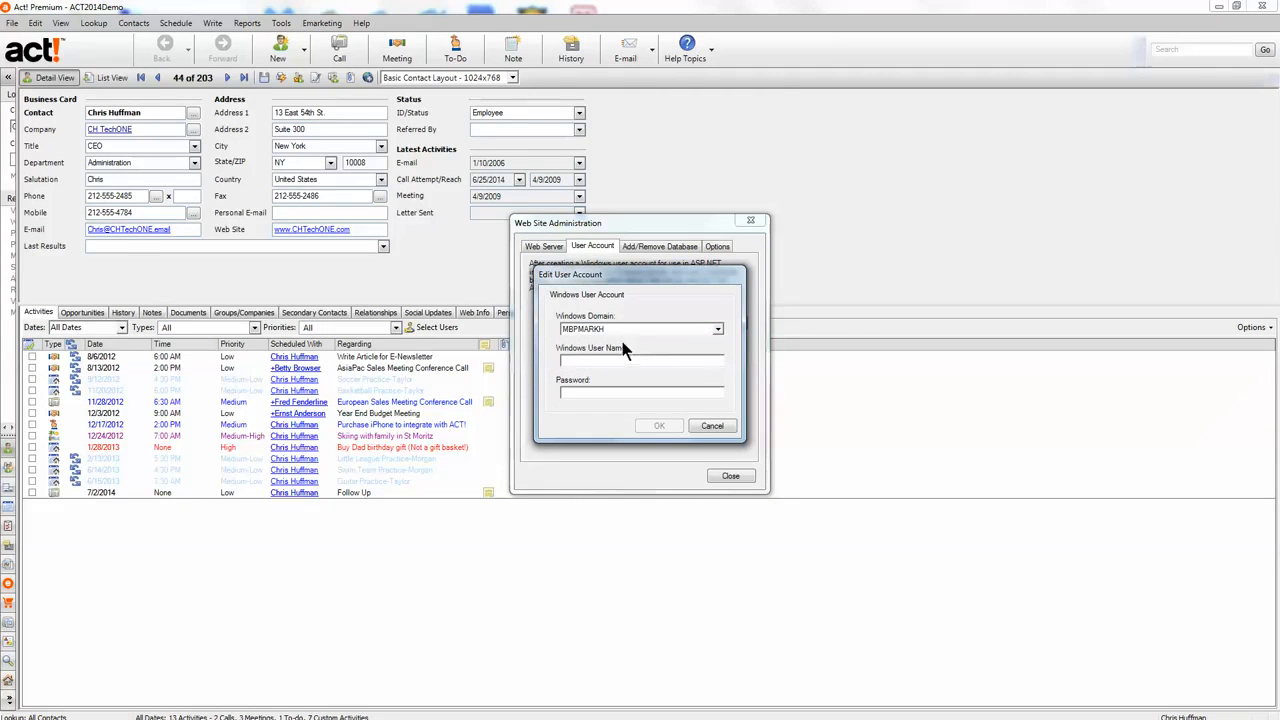
left_click(643, 327)
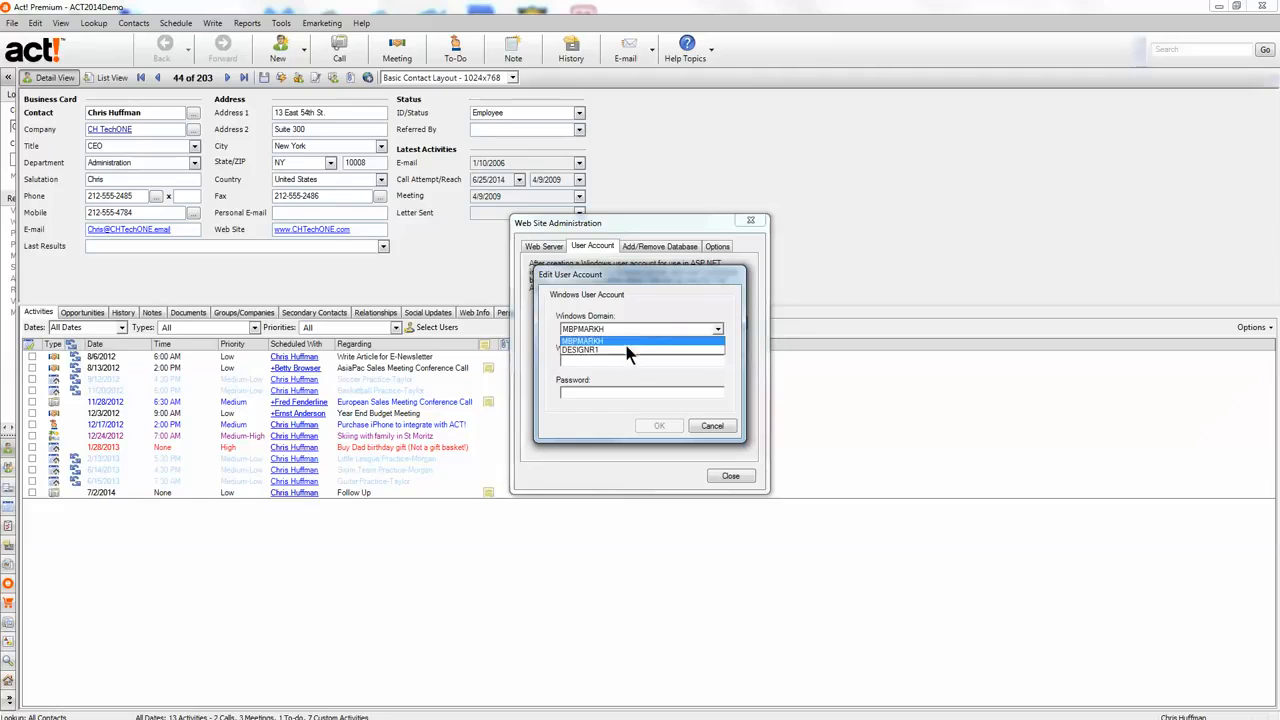
left_click(626, 349)
left_click(616, 361)
type("markh")
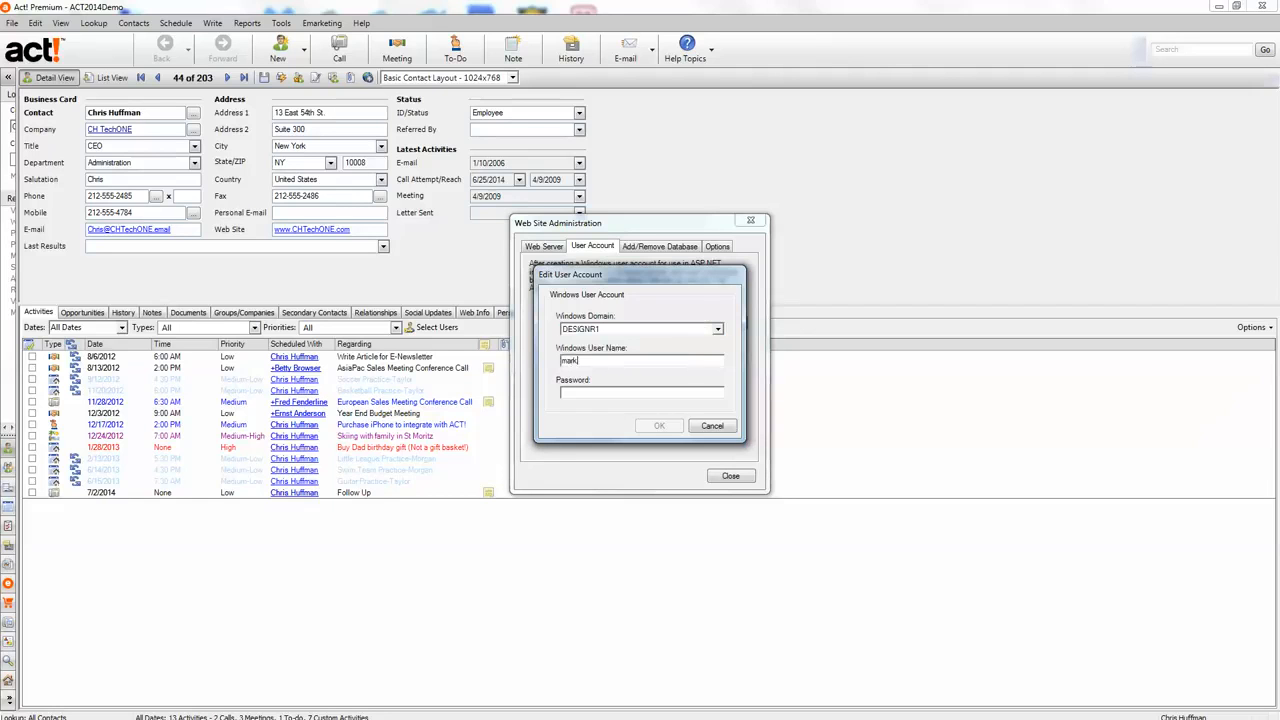
key("Tab")
type("password")
left_click(659, 414)
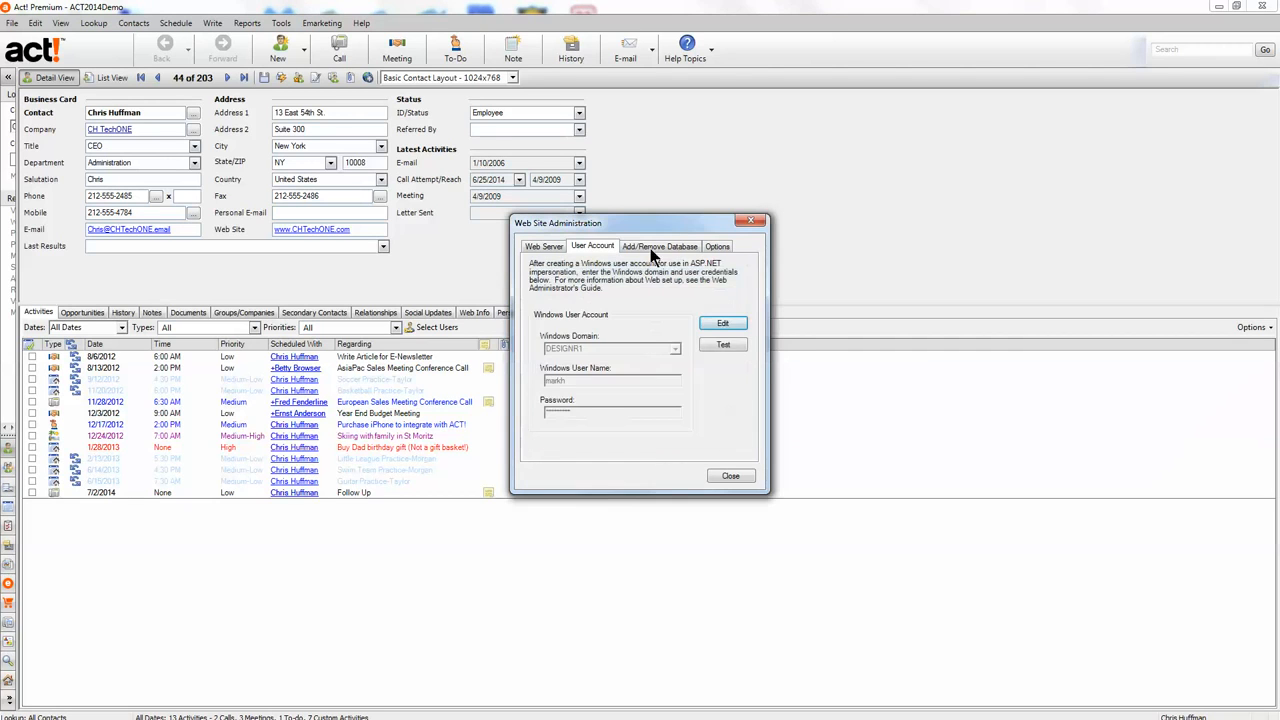
- On the database settings, select the APFW virtual directory and start adding a database
left_click(650, 246)
left_click(644, 307)
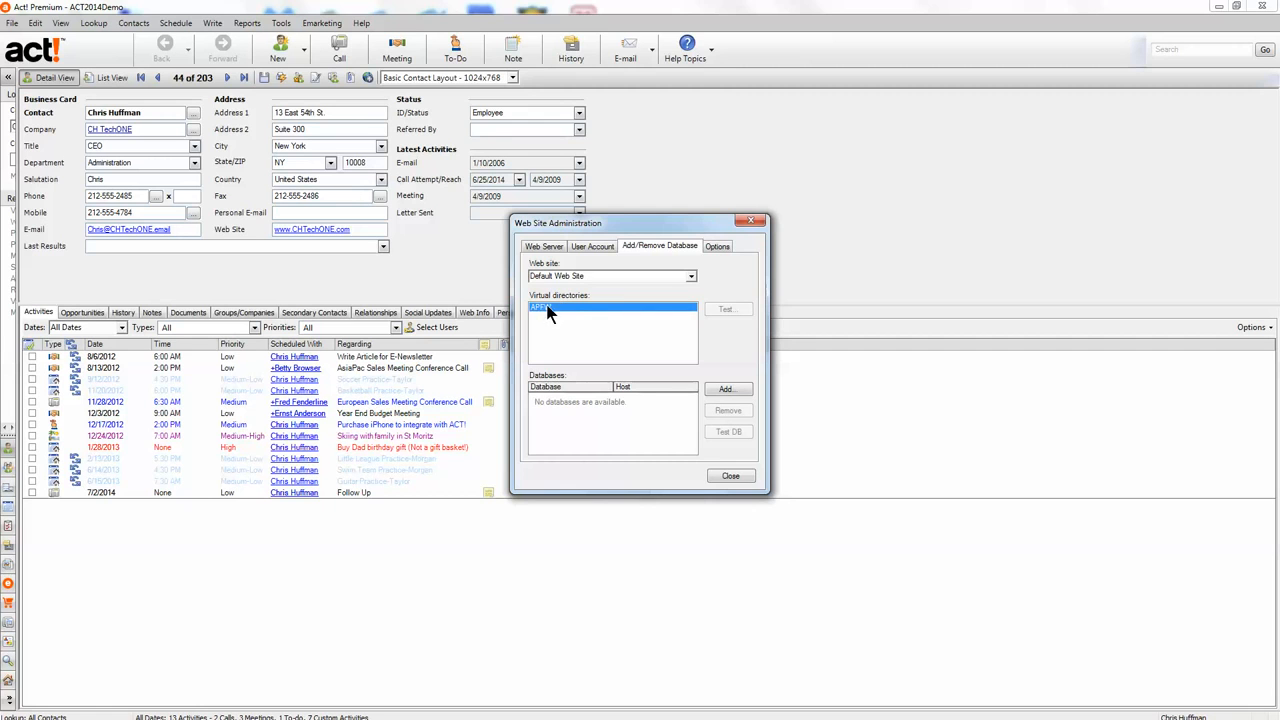
left_click(726, 390)
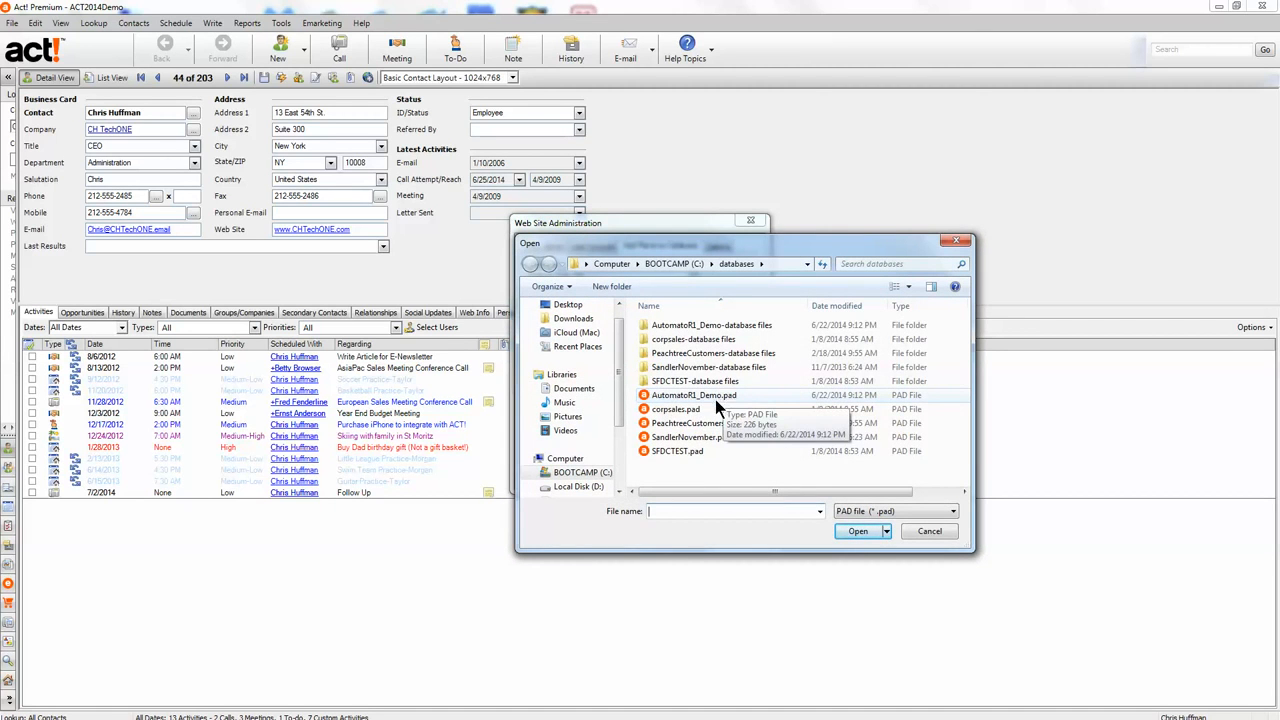
- Browse to Documents > ACT > ACT Data > Databases and open ACT2014Demo.PAD
left_click(572, 390)
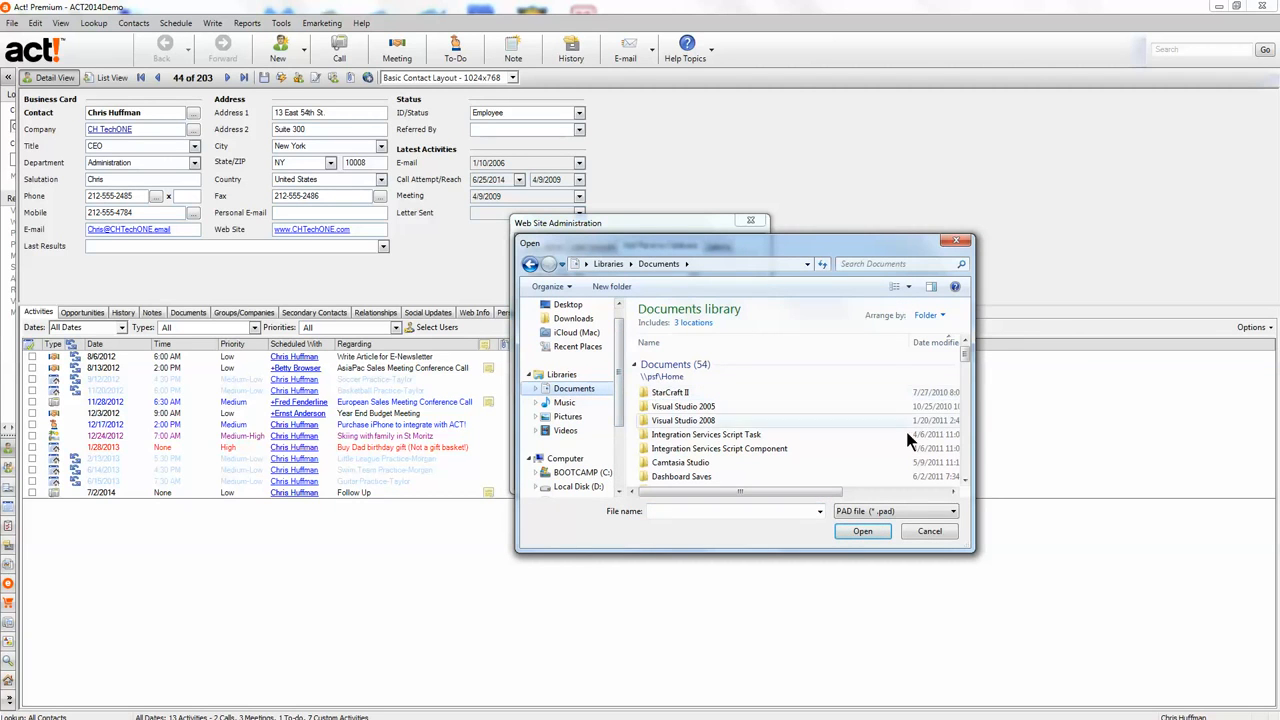
left_click_drag(966, 362, 965, 413)
double_click(659, 390)
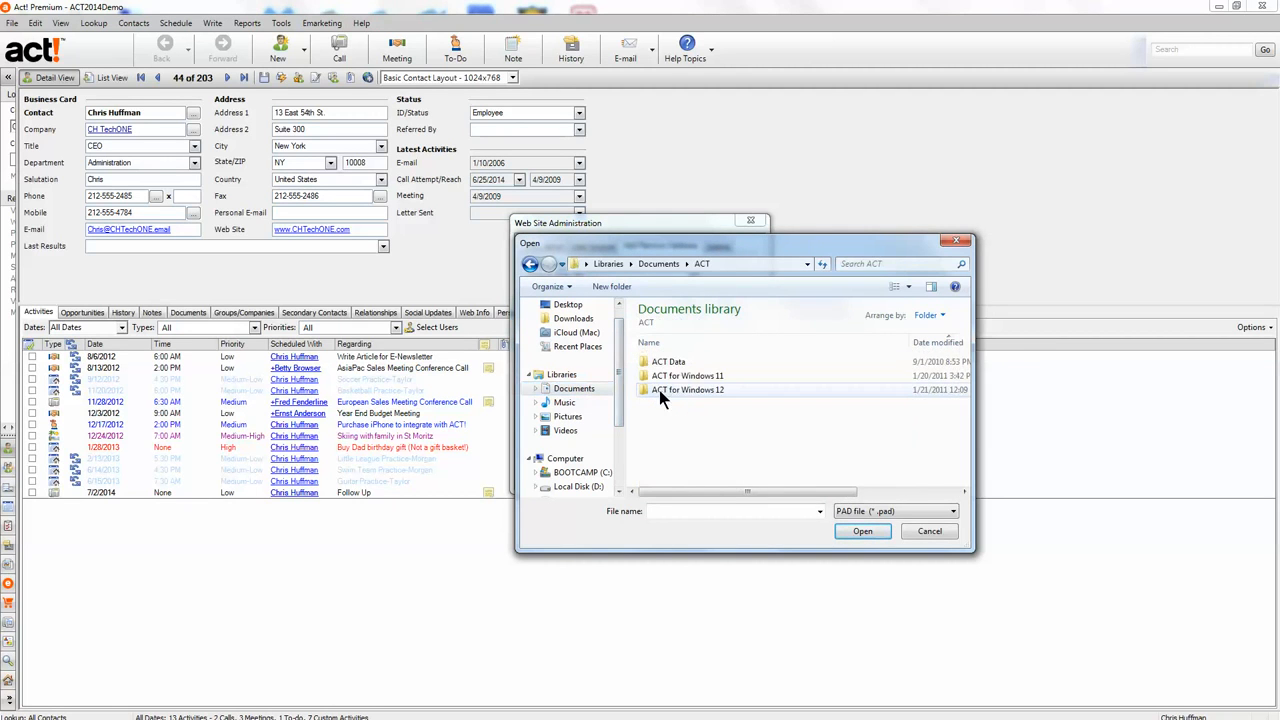
double_click(666, 364)
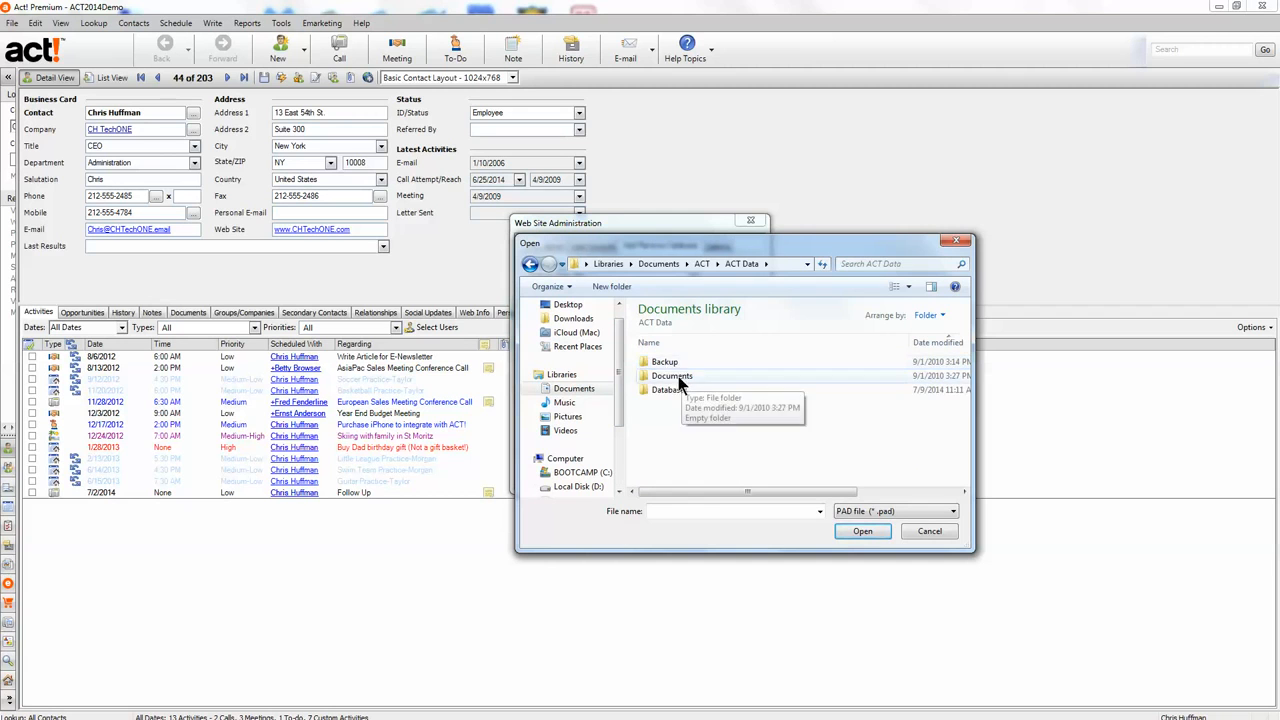
double_click(675, 390)
left_click(675, 390)
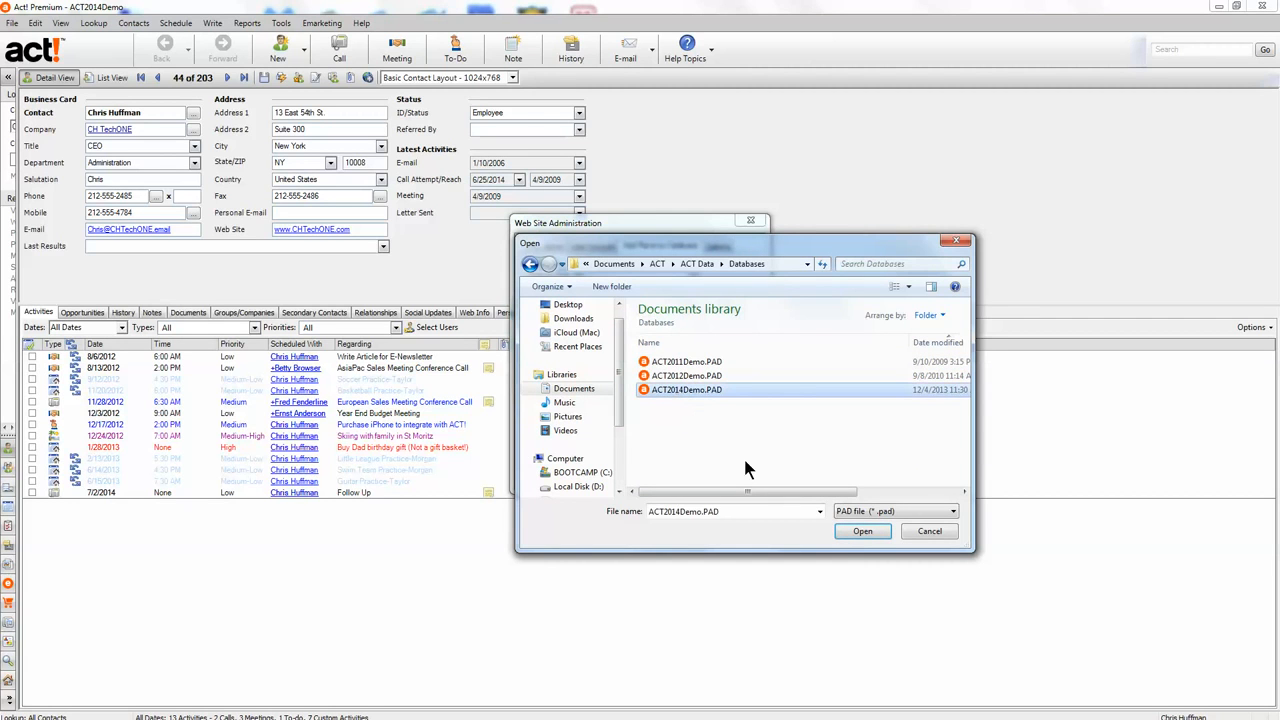
left_click(860, 531)
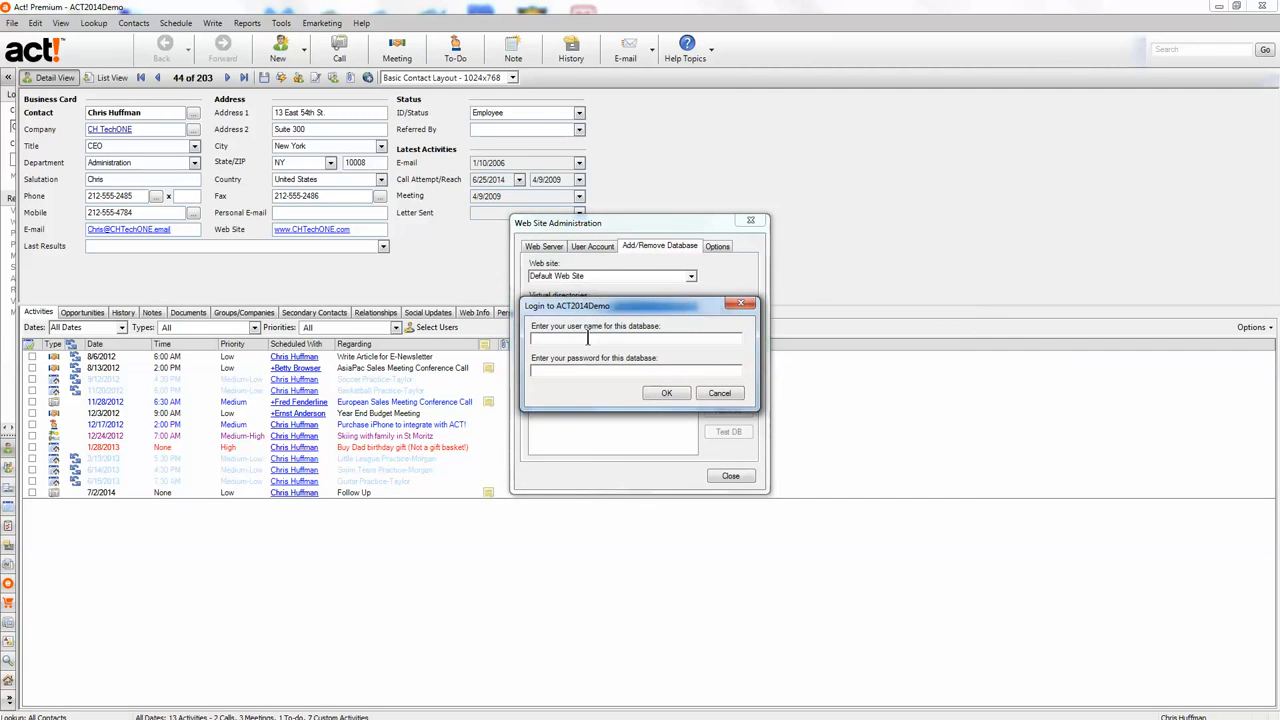
- Log in to ACT2014Demo with the user's name, accept the test, and reset IIS
type("chris huffman")
left_click(674, 394)
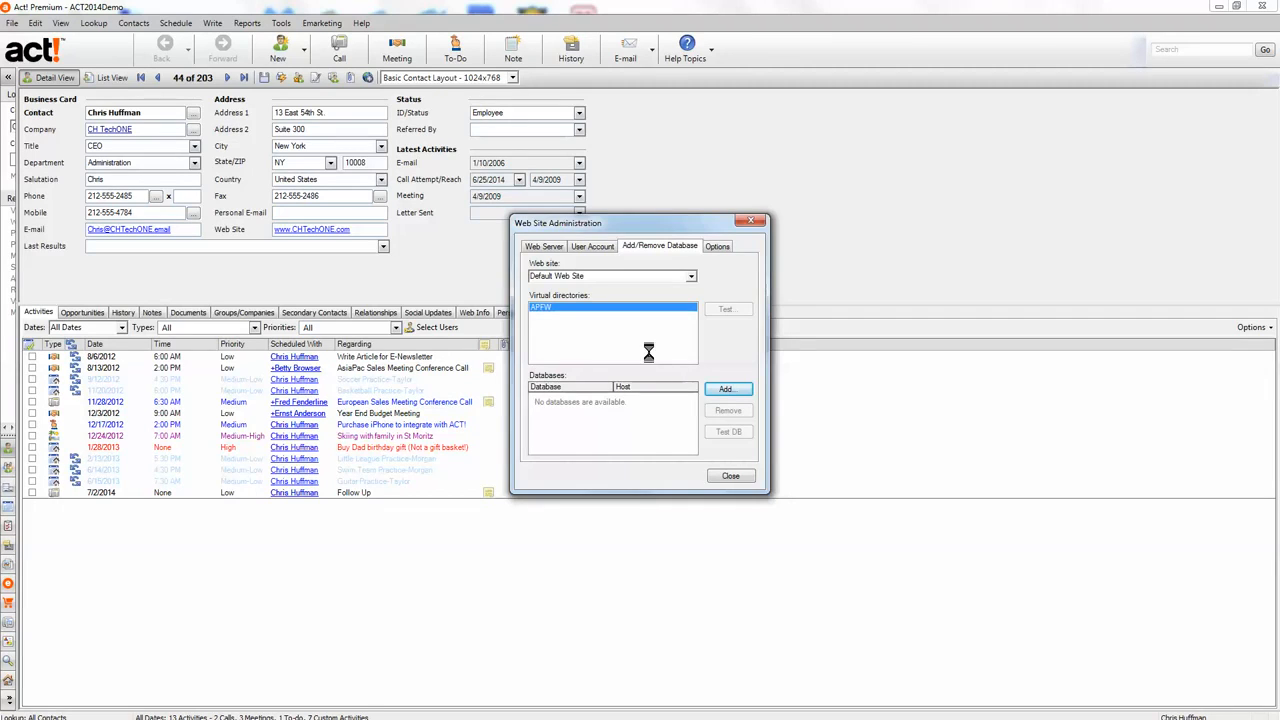
left_click(658, 413)
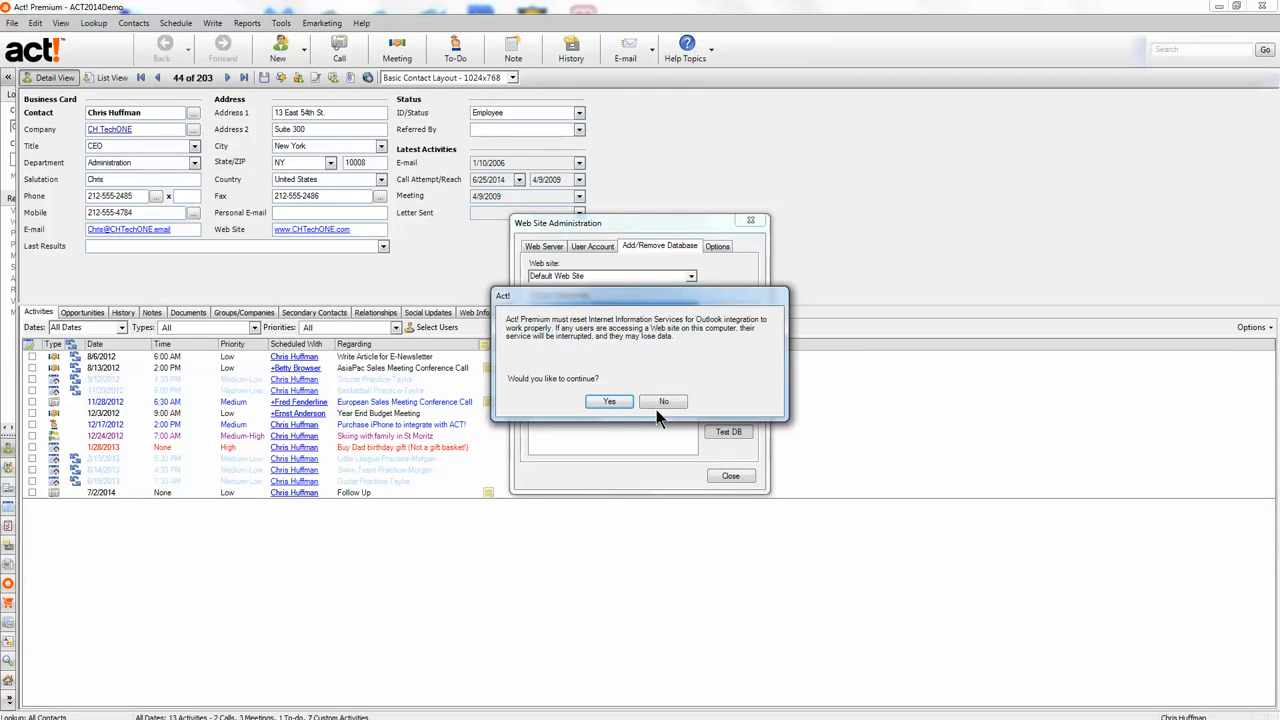
left_click(610, 403)
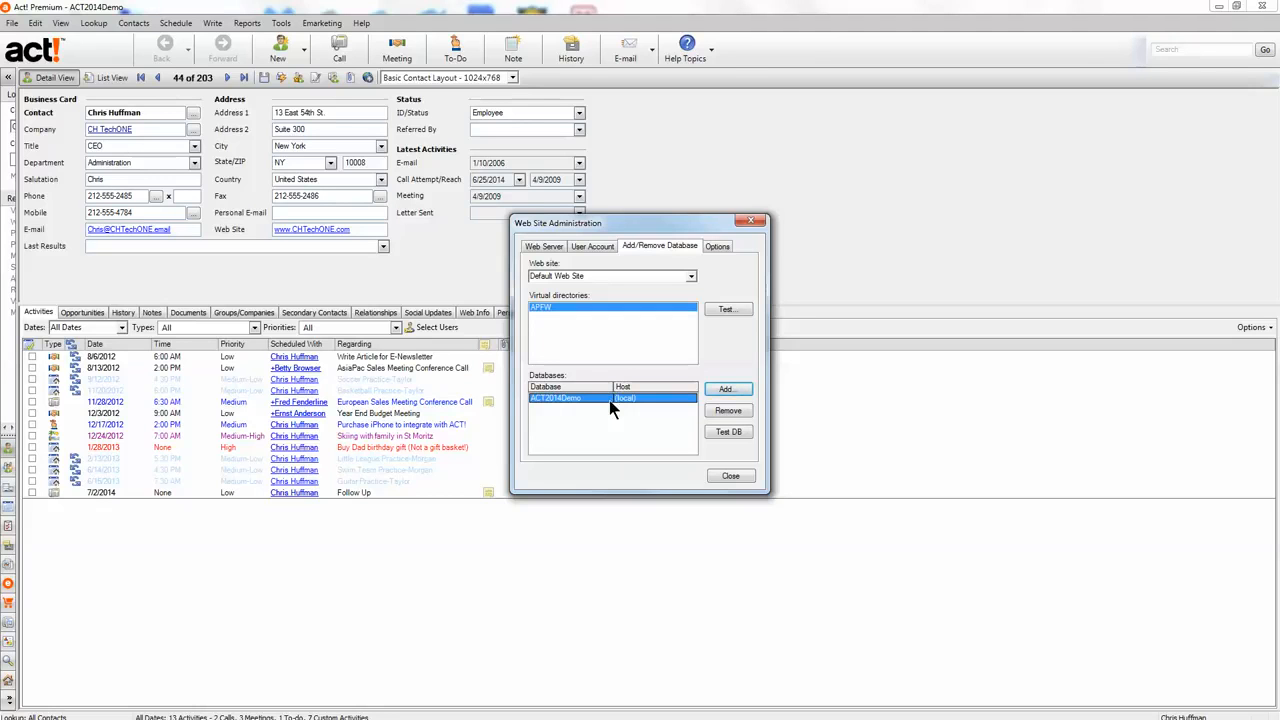
- Apply a 1 hour session timeout on the Options tab, then close Web Site Administration
left_click(716, 248)
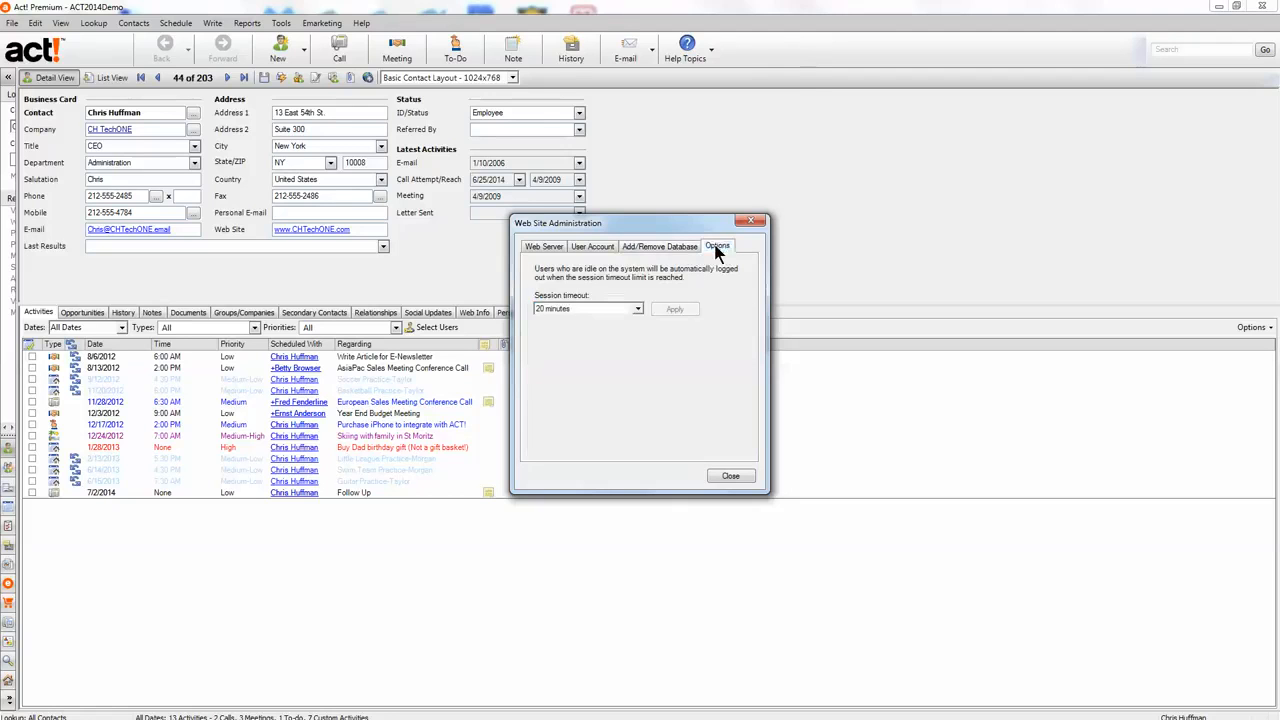
left_click(636, 310)
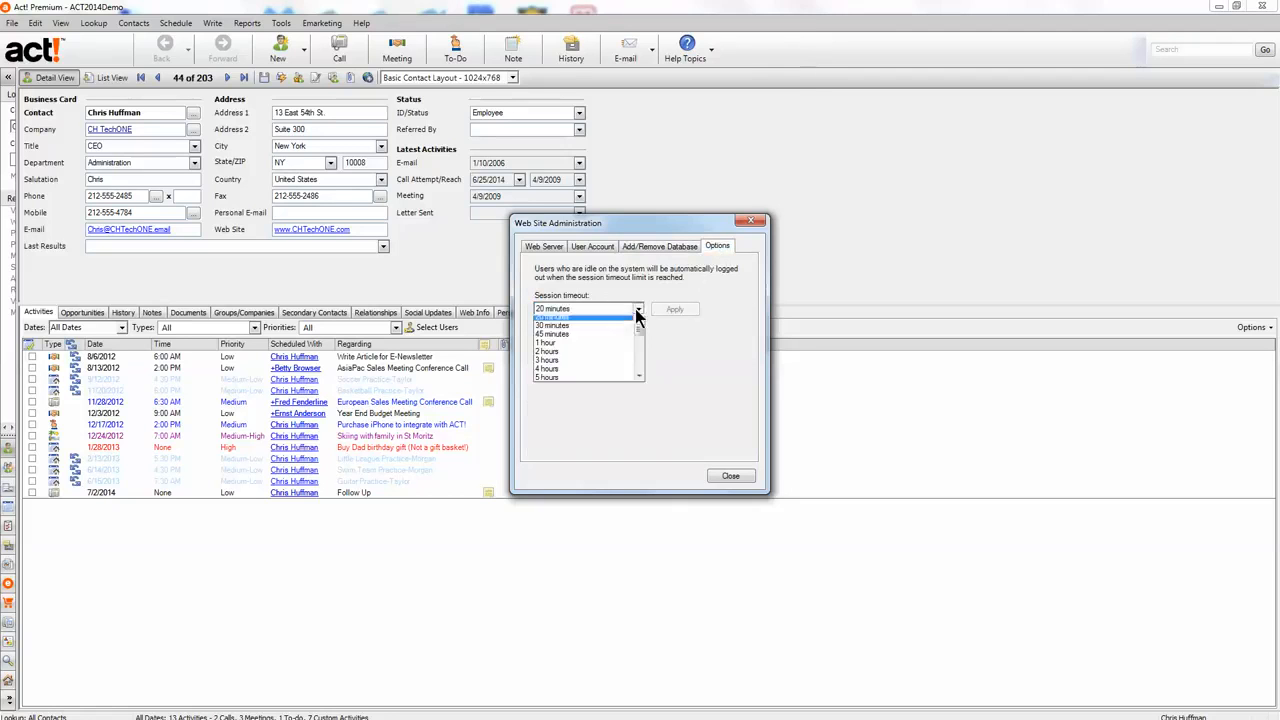
left_click(583, 347)
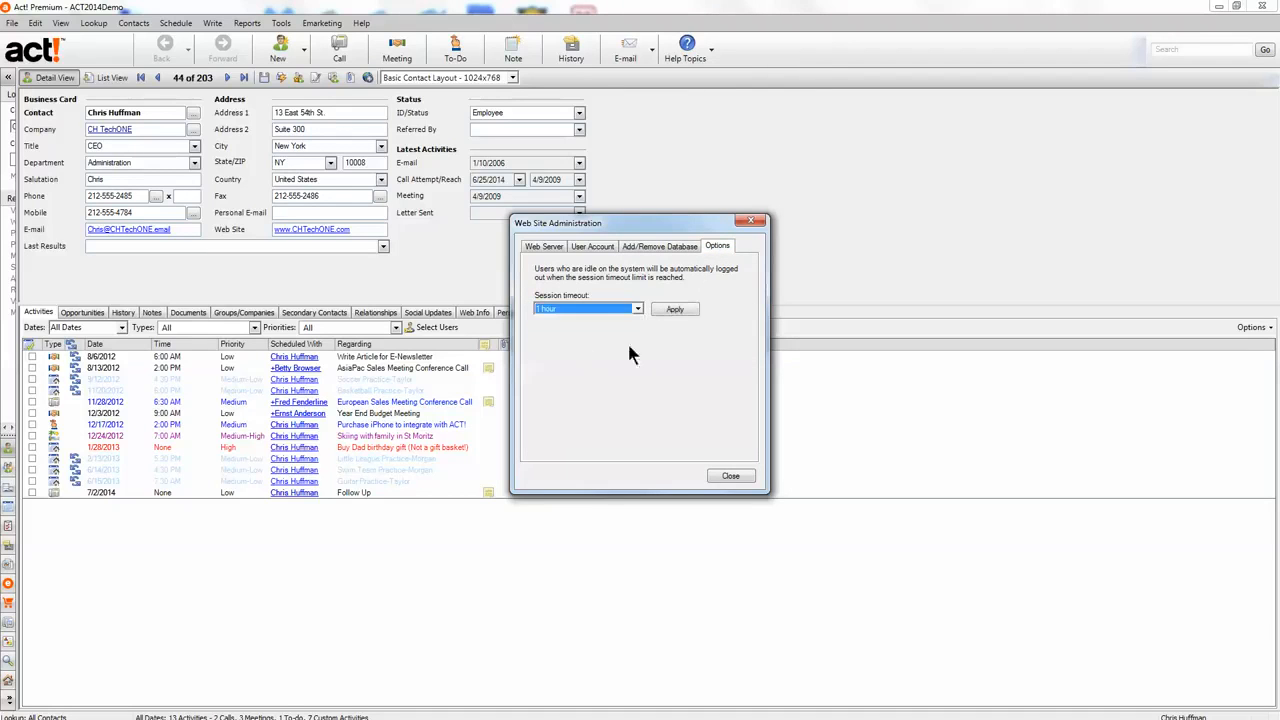
left_click(674, 310)
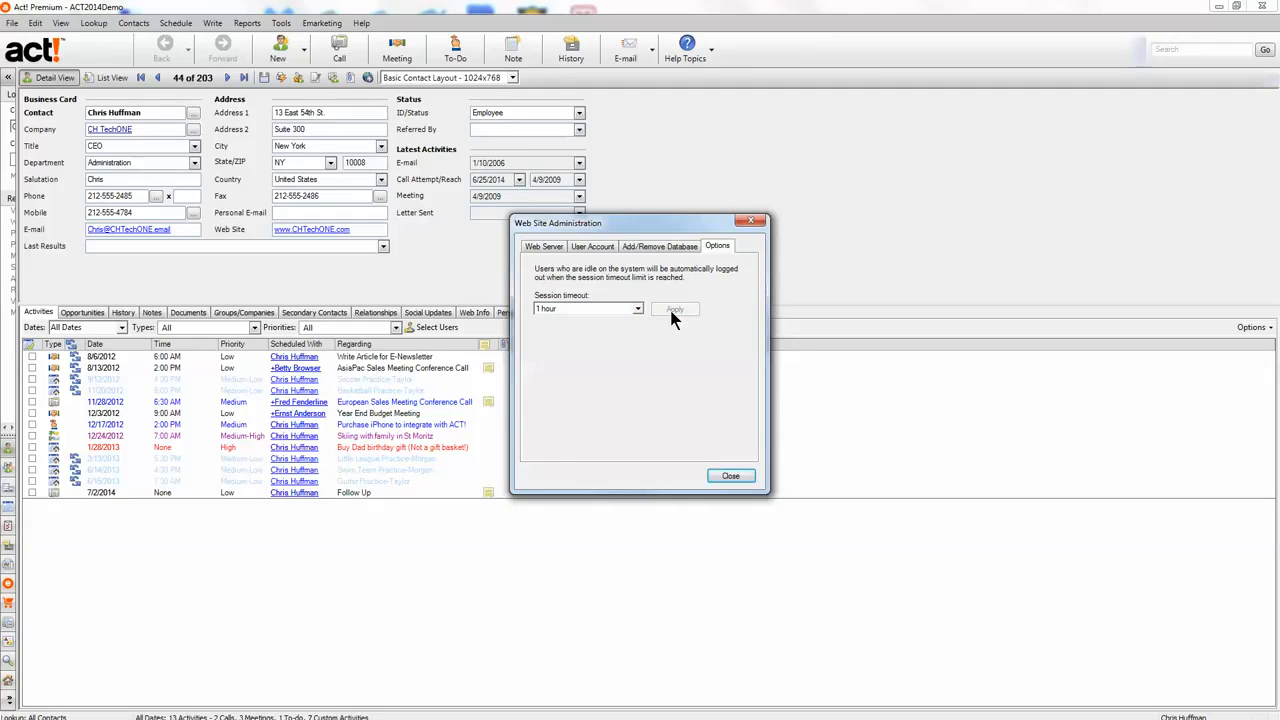
left_click(731, 477)
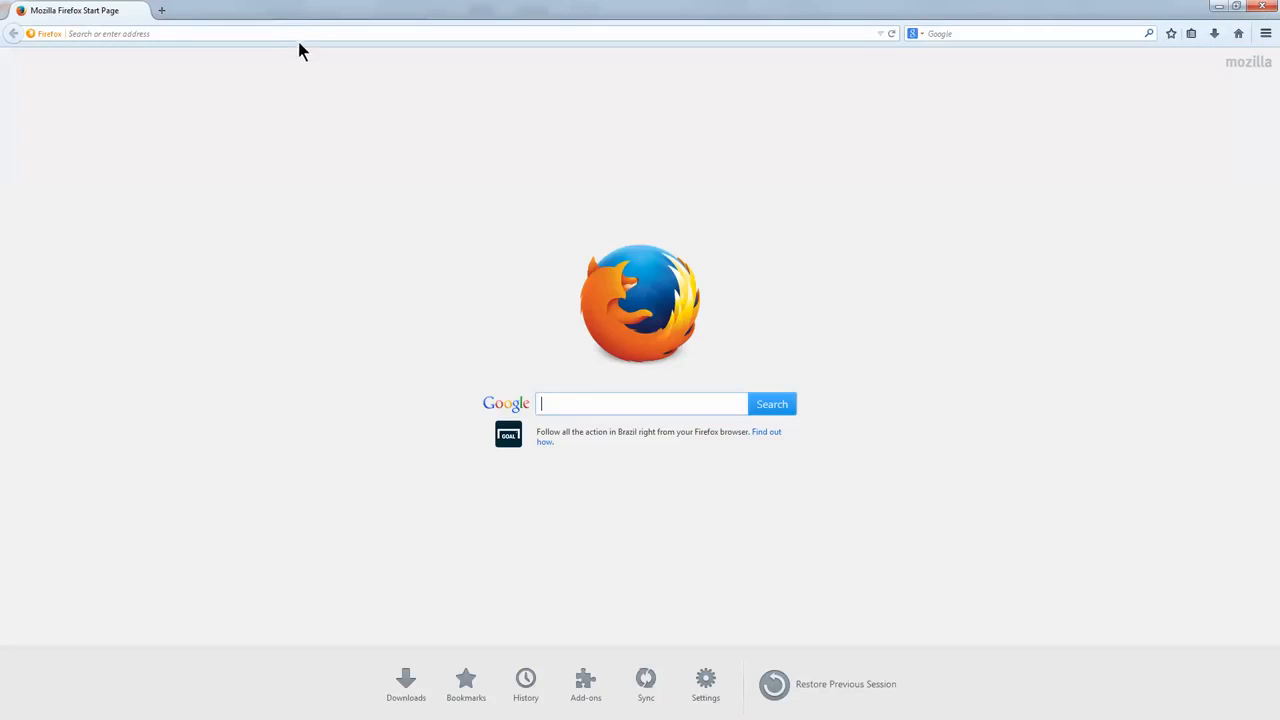
- Load localhost/apfw in Firefox to reach the ACT2014Demo log-on page
left_click(301, 33)
type("loc")
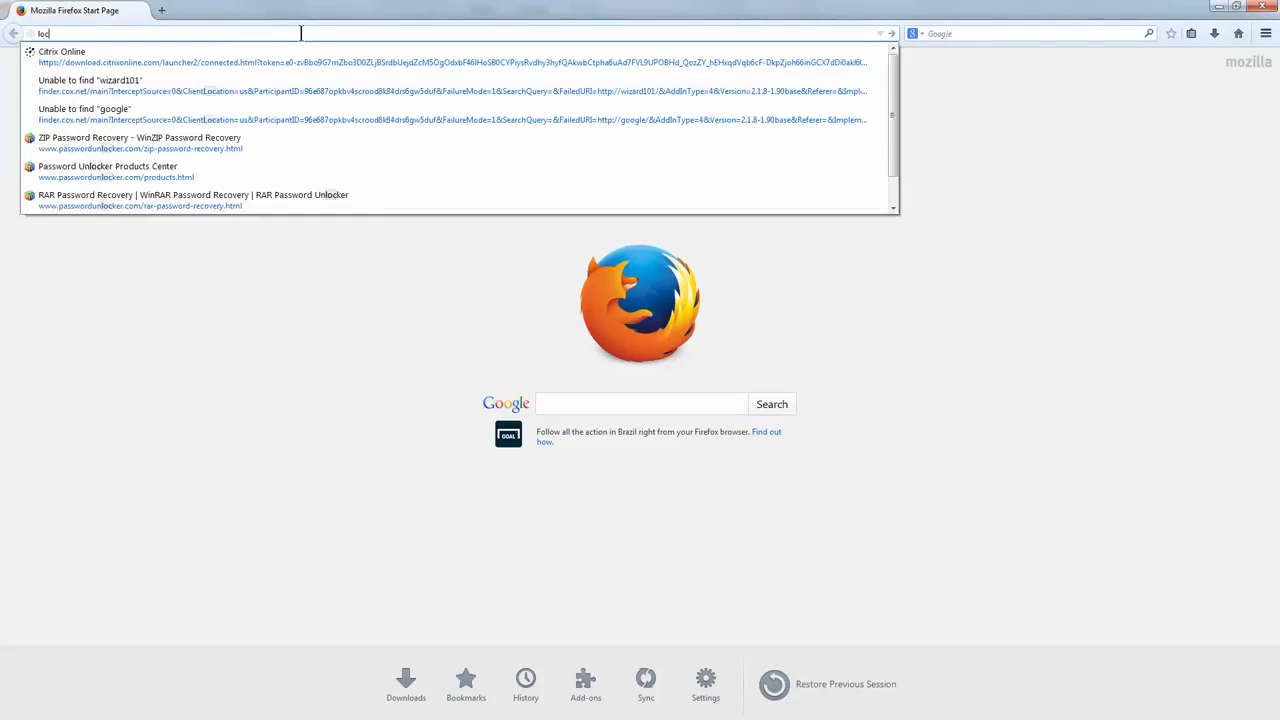
type("alhost")
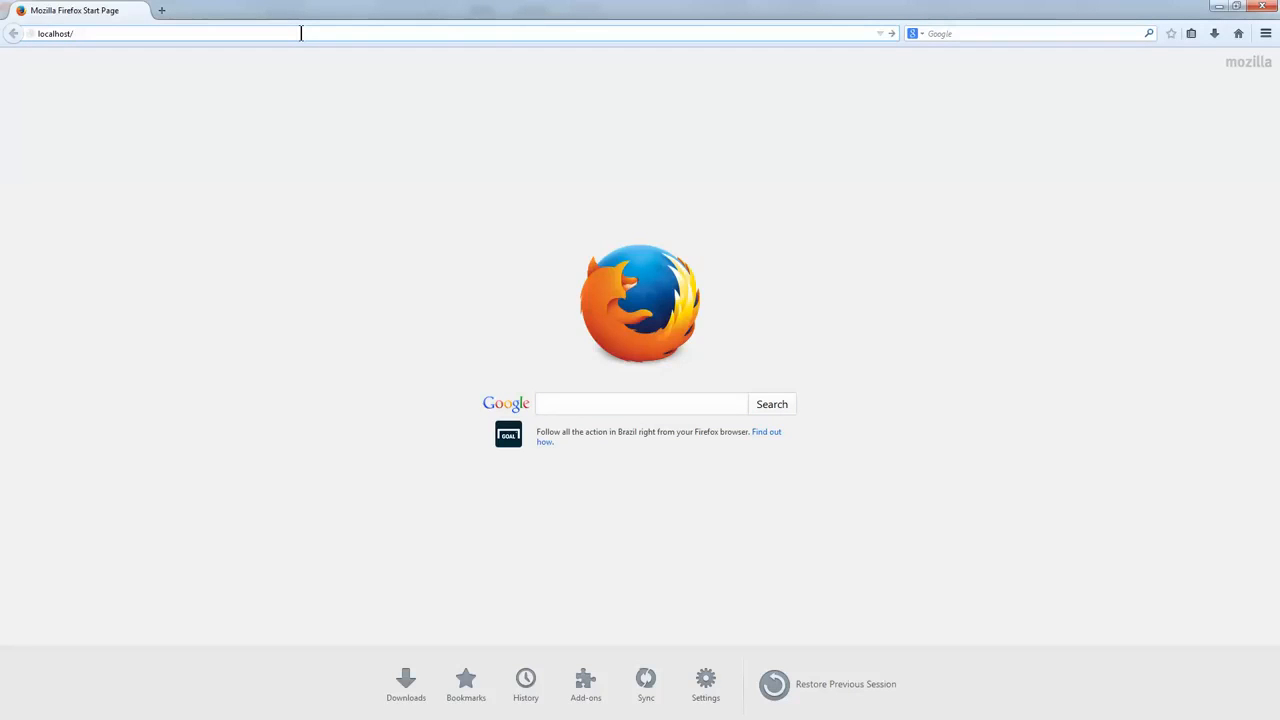
type("/apfw")
key("Return")
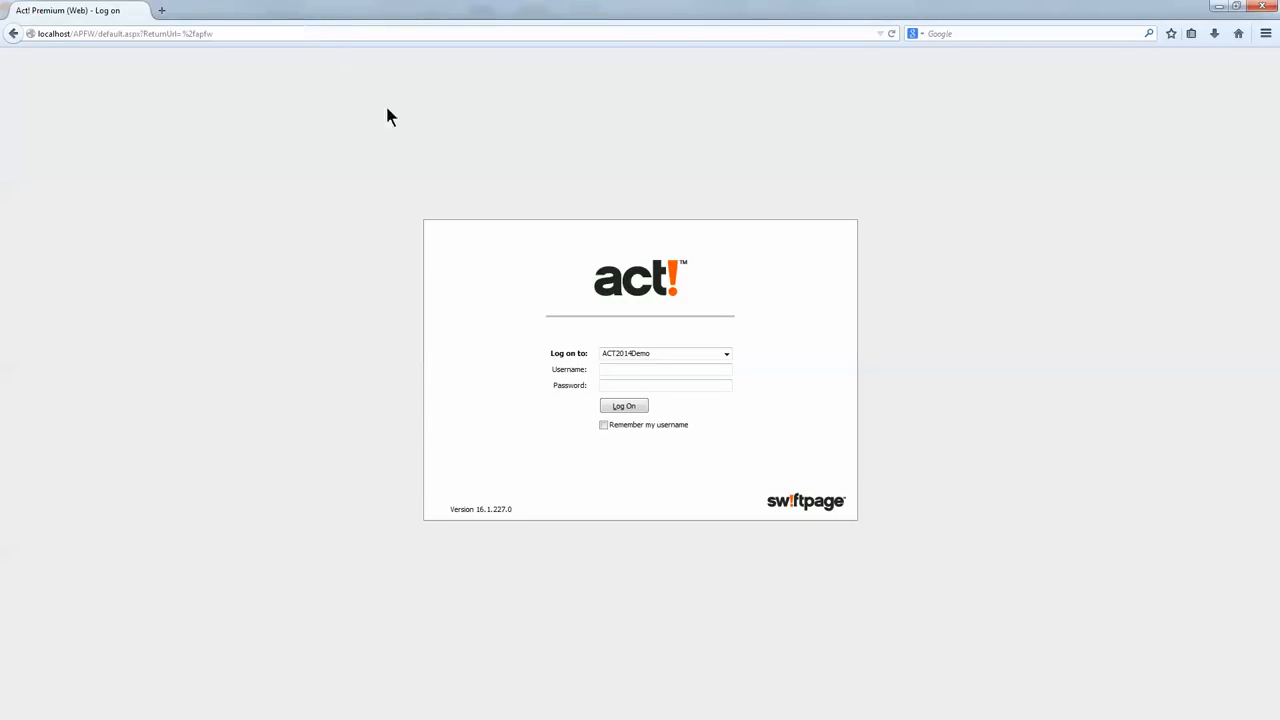
- Log on to ACT2014Demo with the user's name and view a contact's notes in Contacts
type("chris huffman")
left_click(632, 408)
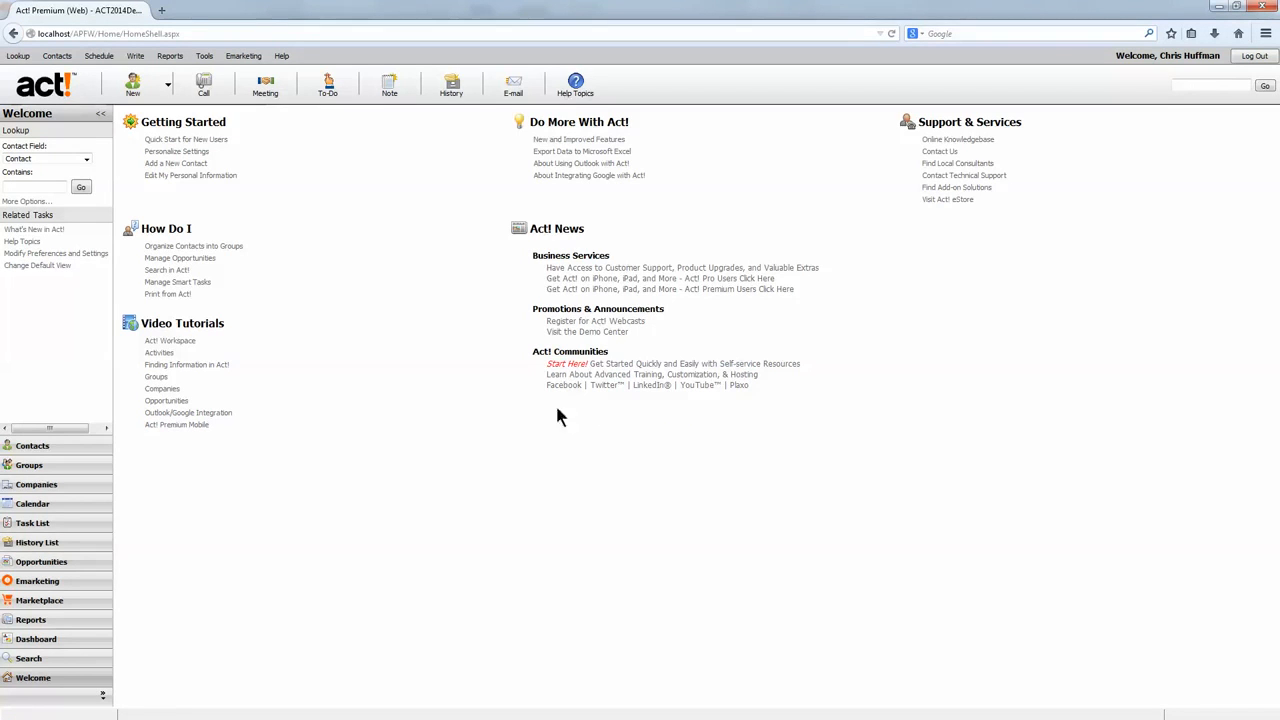
left_click(42, 452)
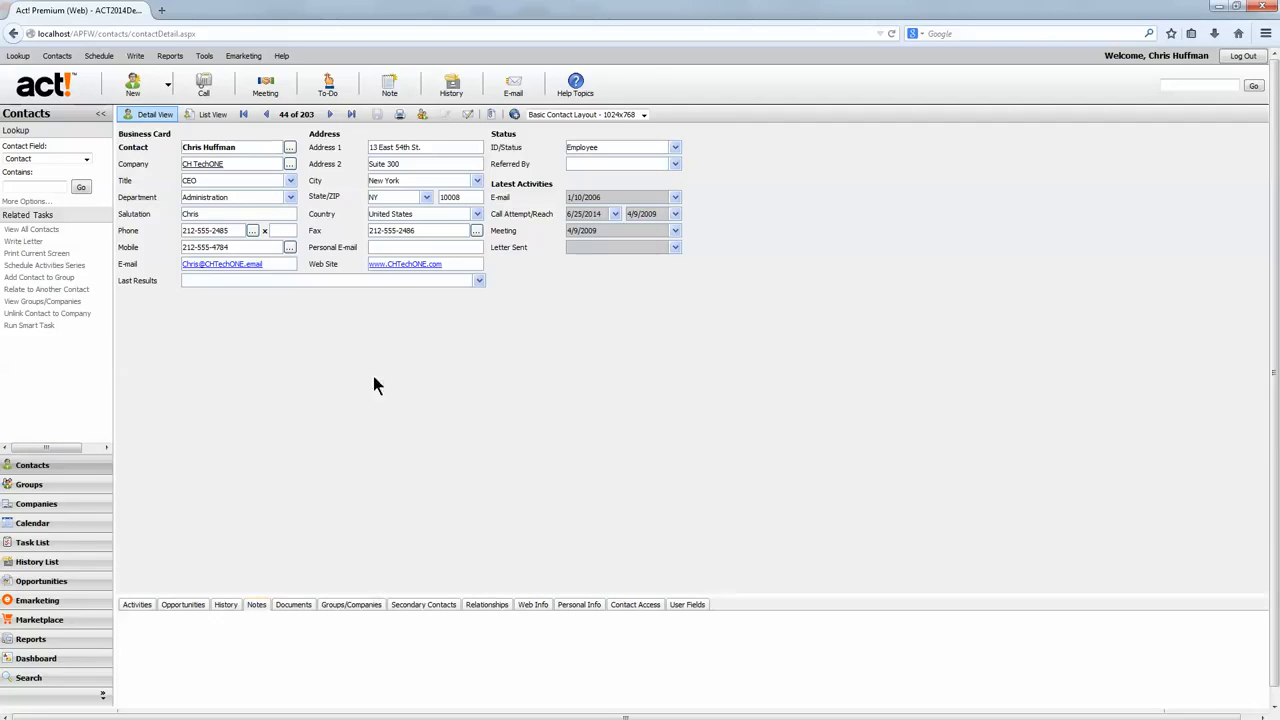
left_click(373, 317)
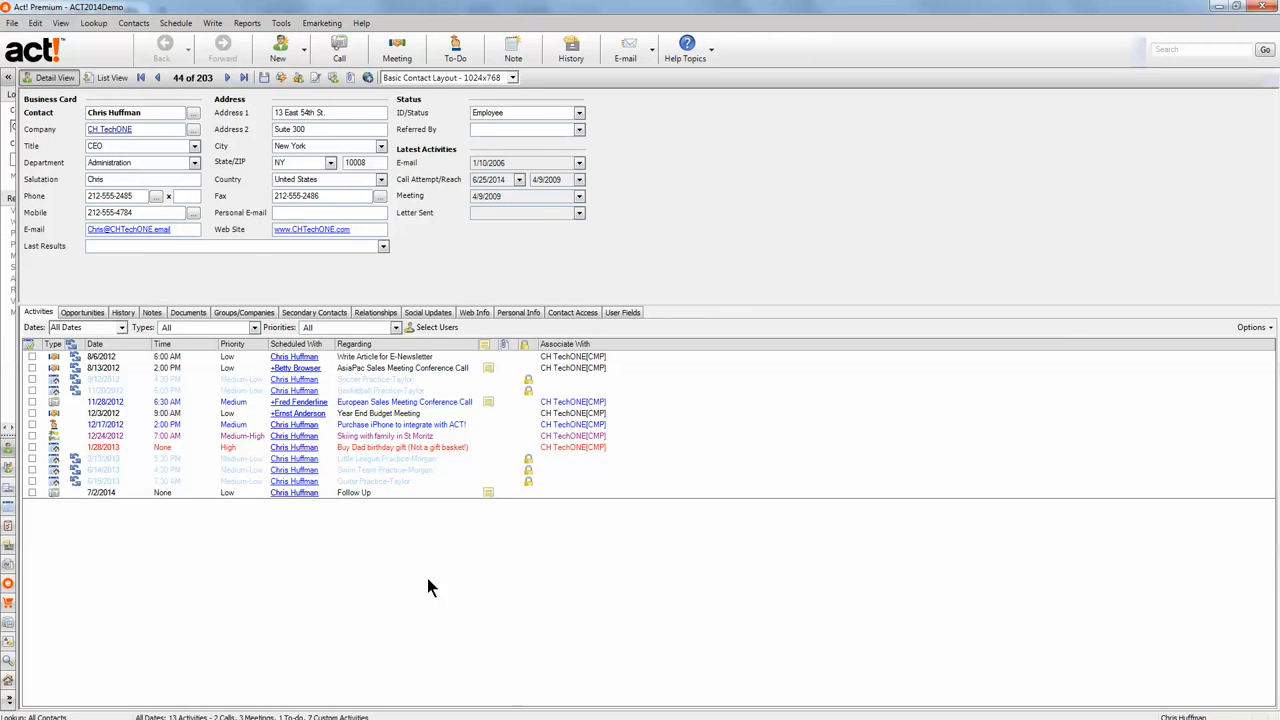
- Collapse the navigation bar and drag its splitter right until the full Contacts pane shows
left_click(10, 80)
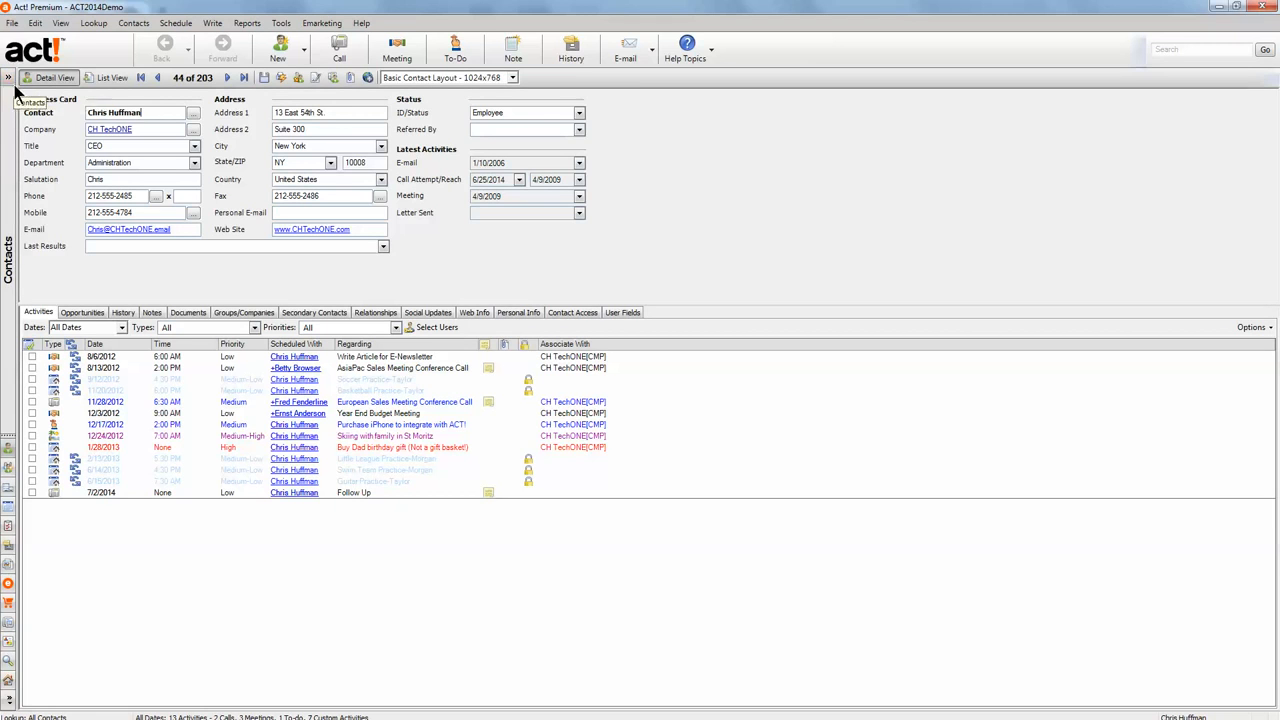
left_click_drag(18, 94, 86, 88)
left_click(9, 77)
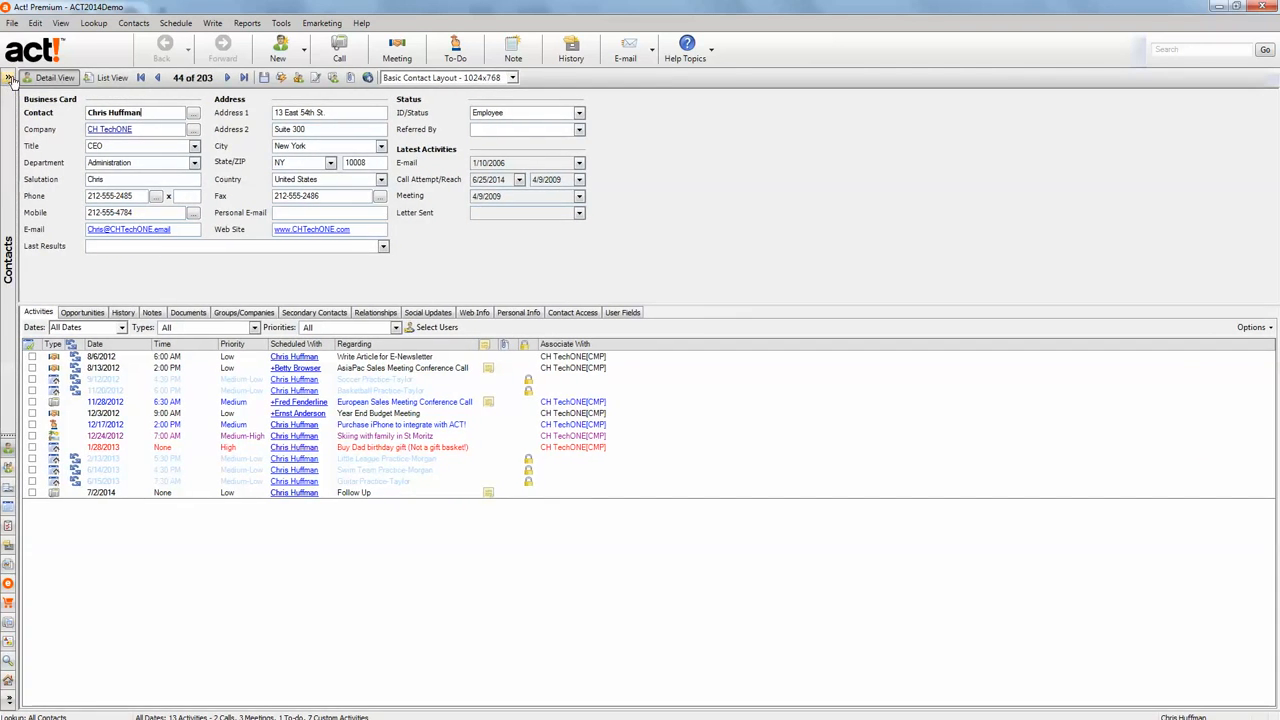
left_click_drag(20, 105, 160, 105)
left_click_drag(14, 90, 148, 110)
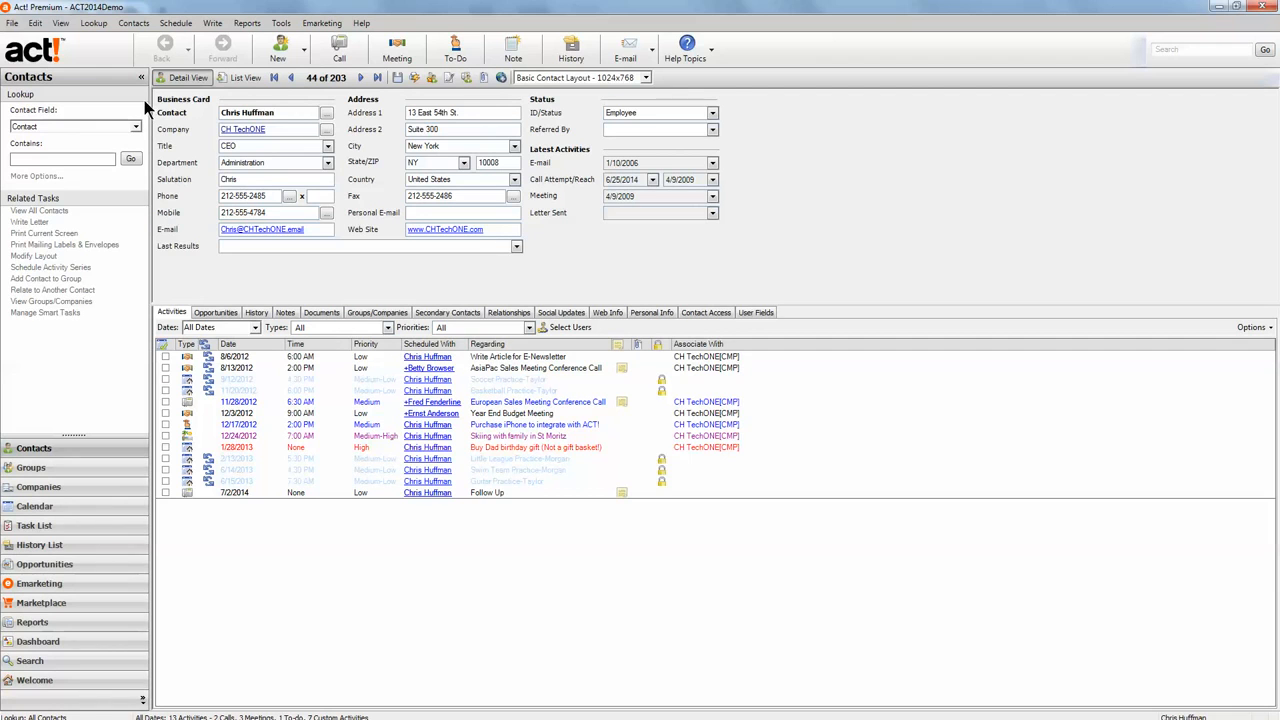